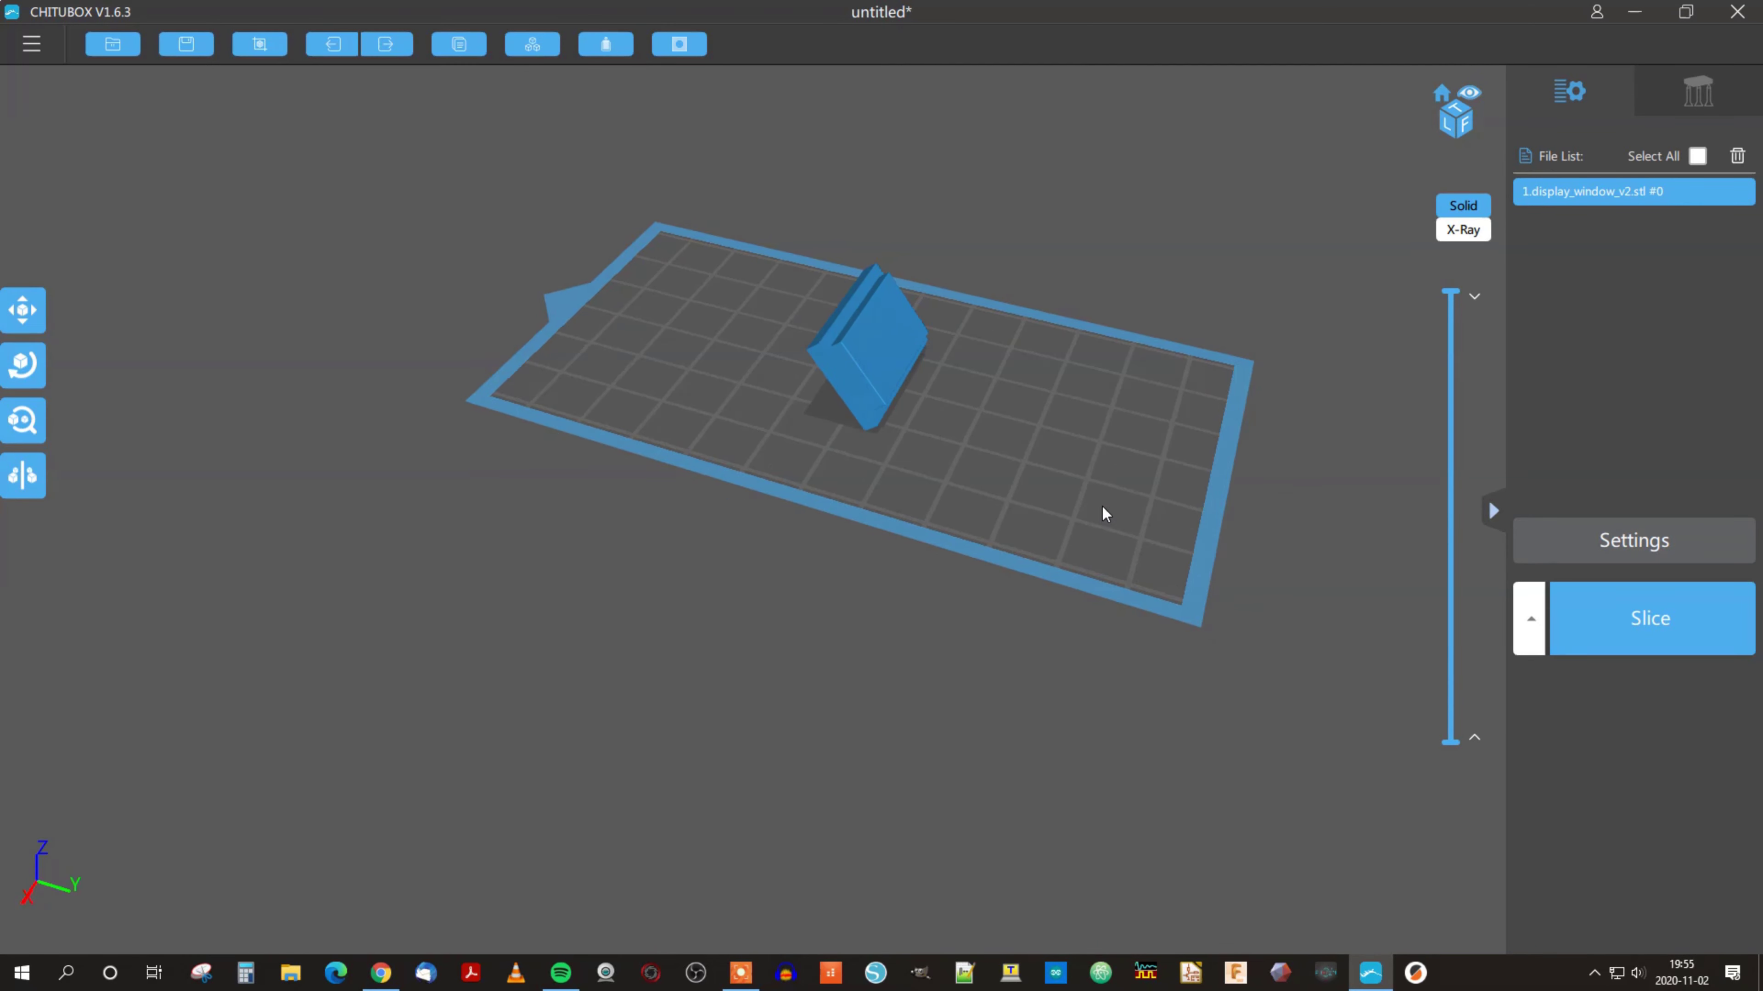
Step: Rotate the display_window_v2.stl model so that it lies flat on the build plate
left_click(23, 364)
left_click(87, 512)
left_click(869, 334)
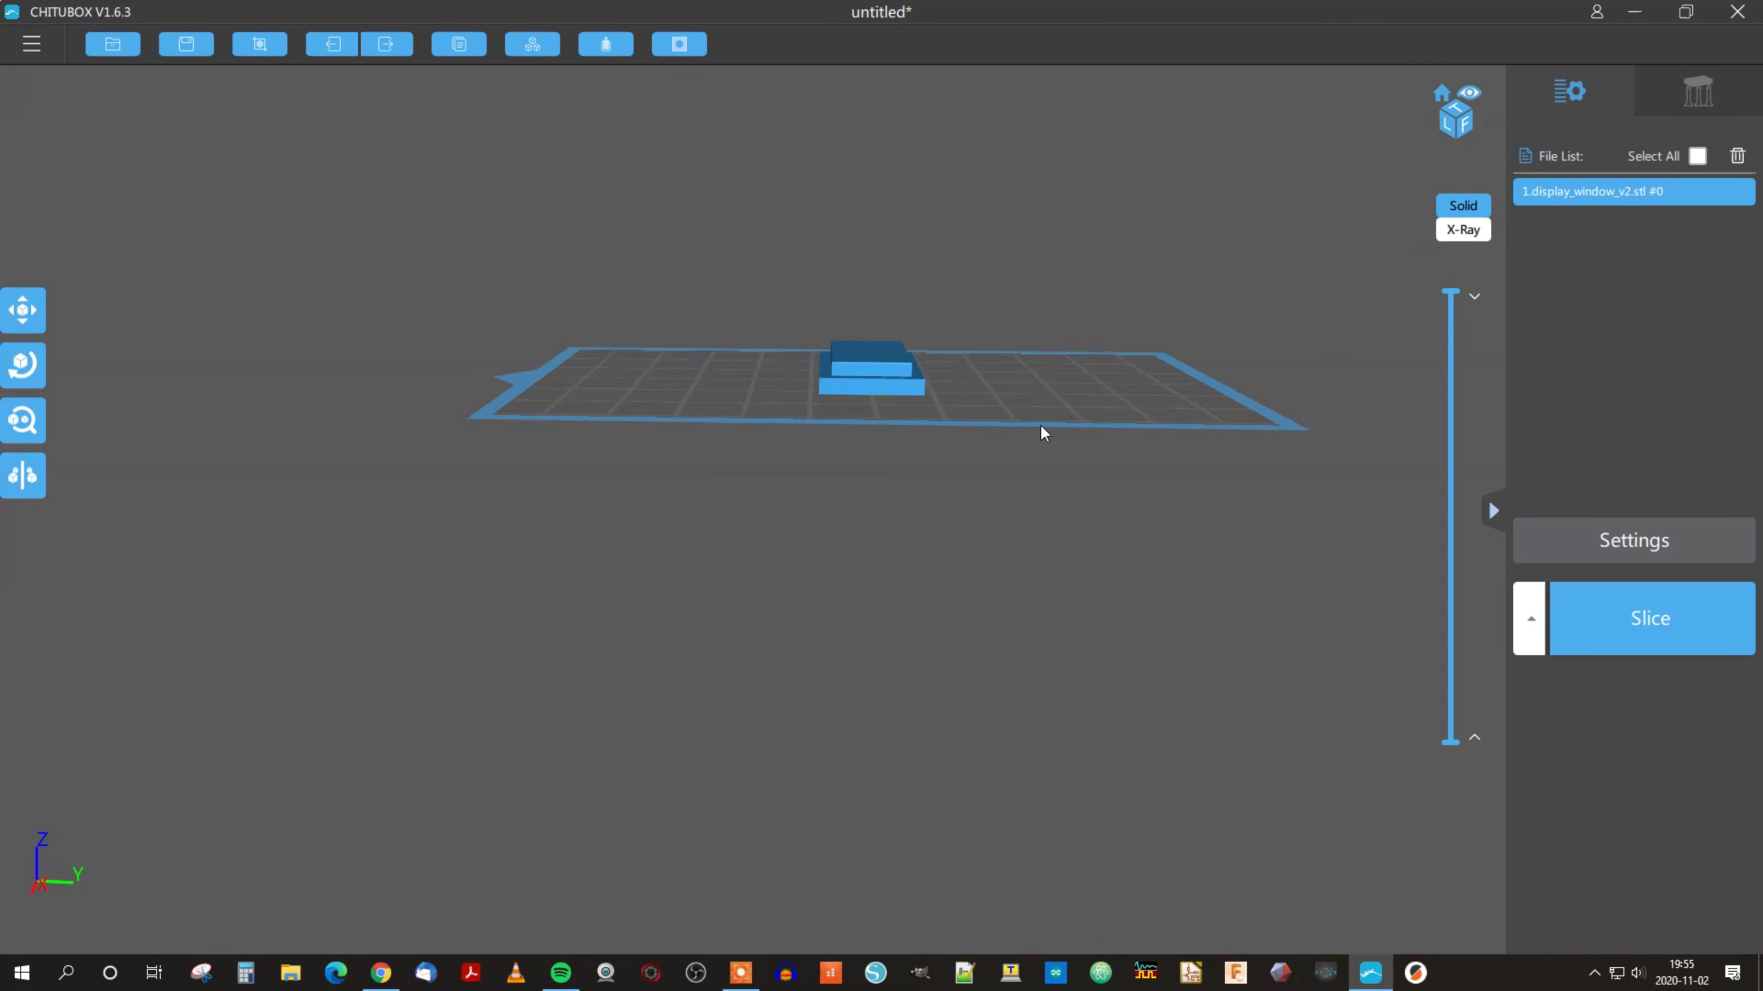
Step: Duplicate the flat display window to fill the build plate with a row of four, and slice the plate
left_click_drag(853, 377, 1061, 378)
left_click(459, 44)
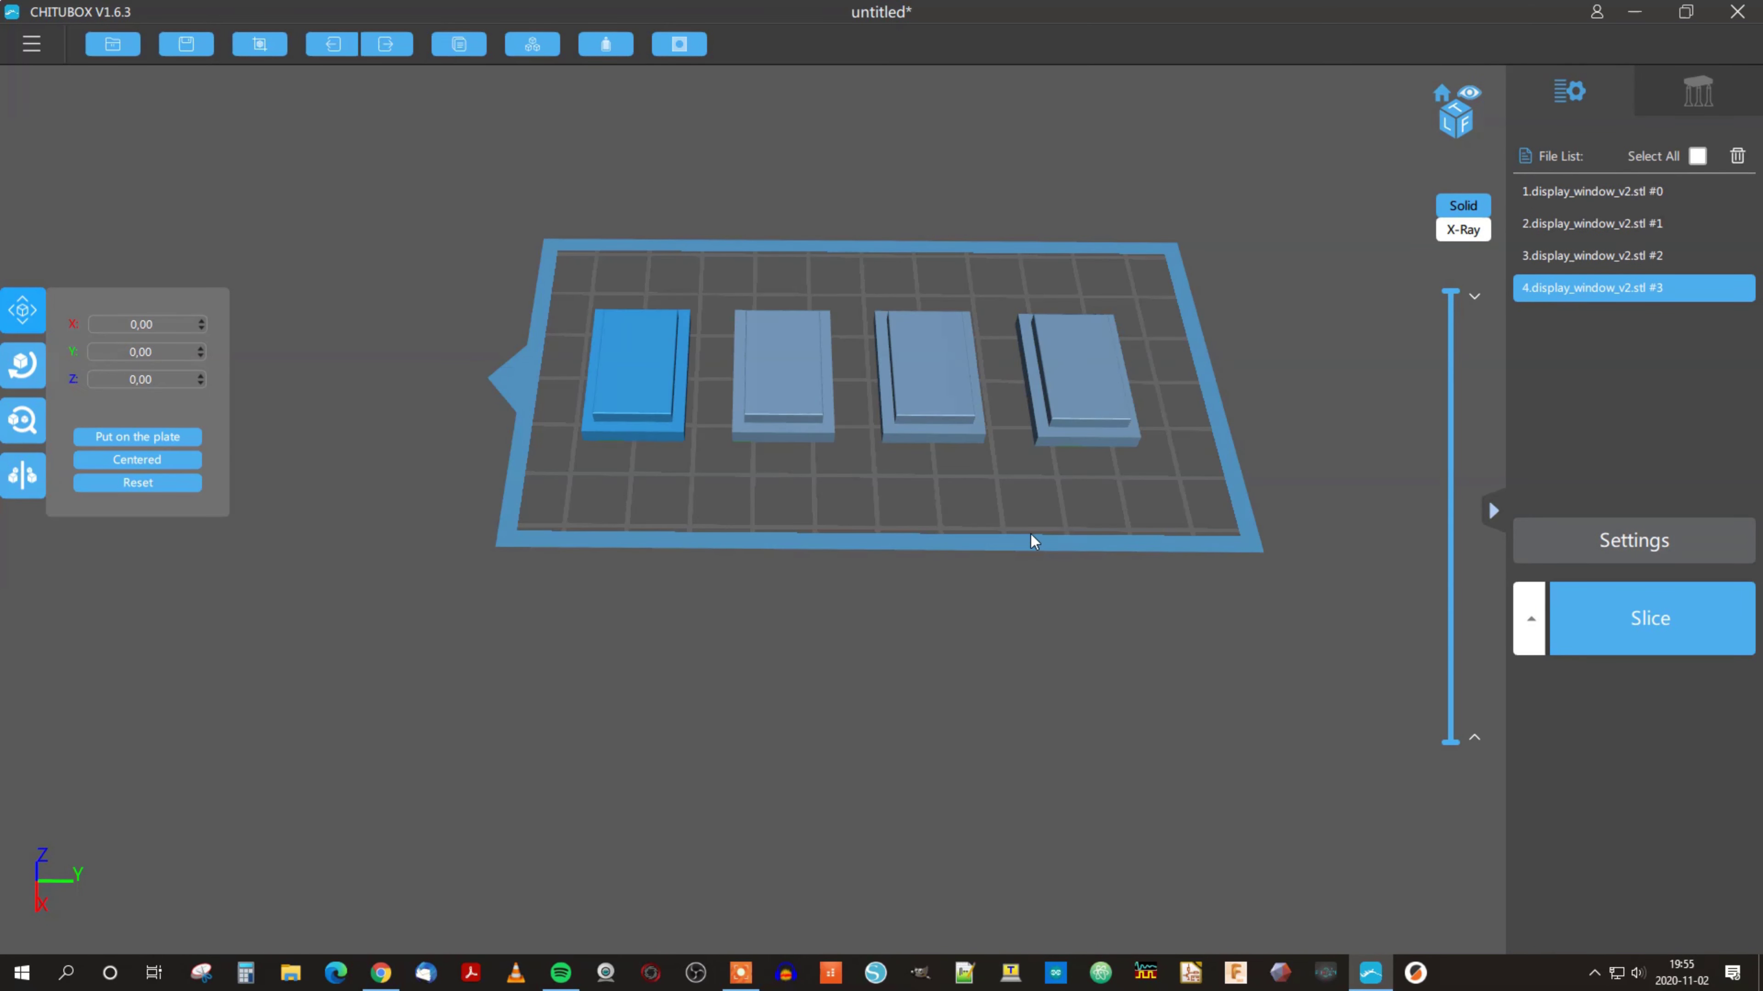
left_click_drag(1051, 525, 962, 484)
left_click(1568, 615)
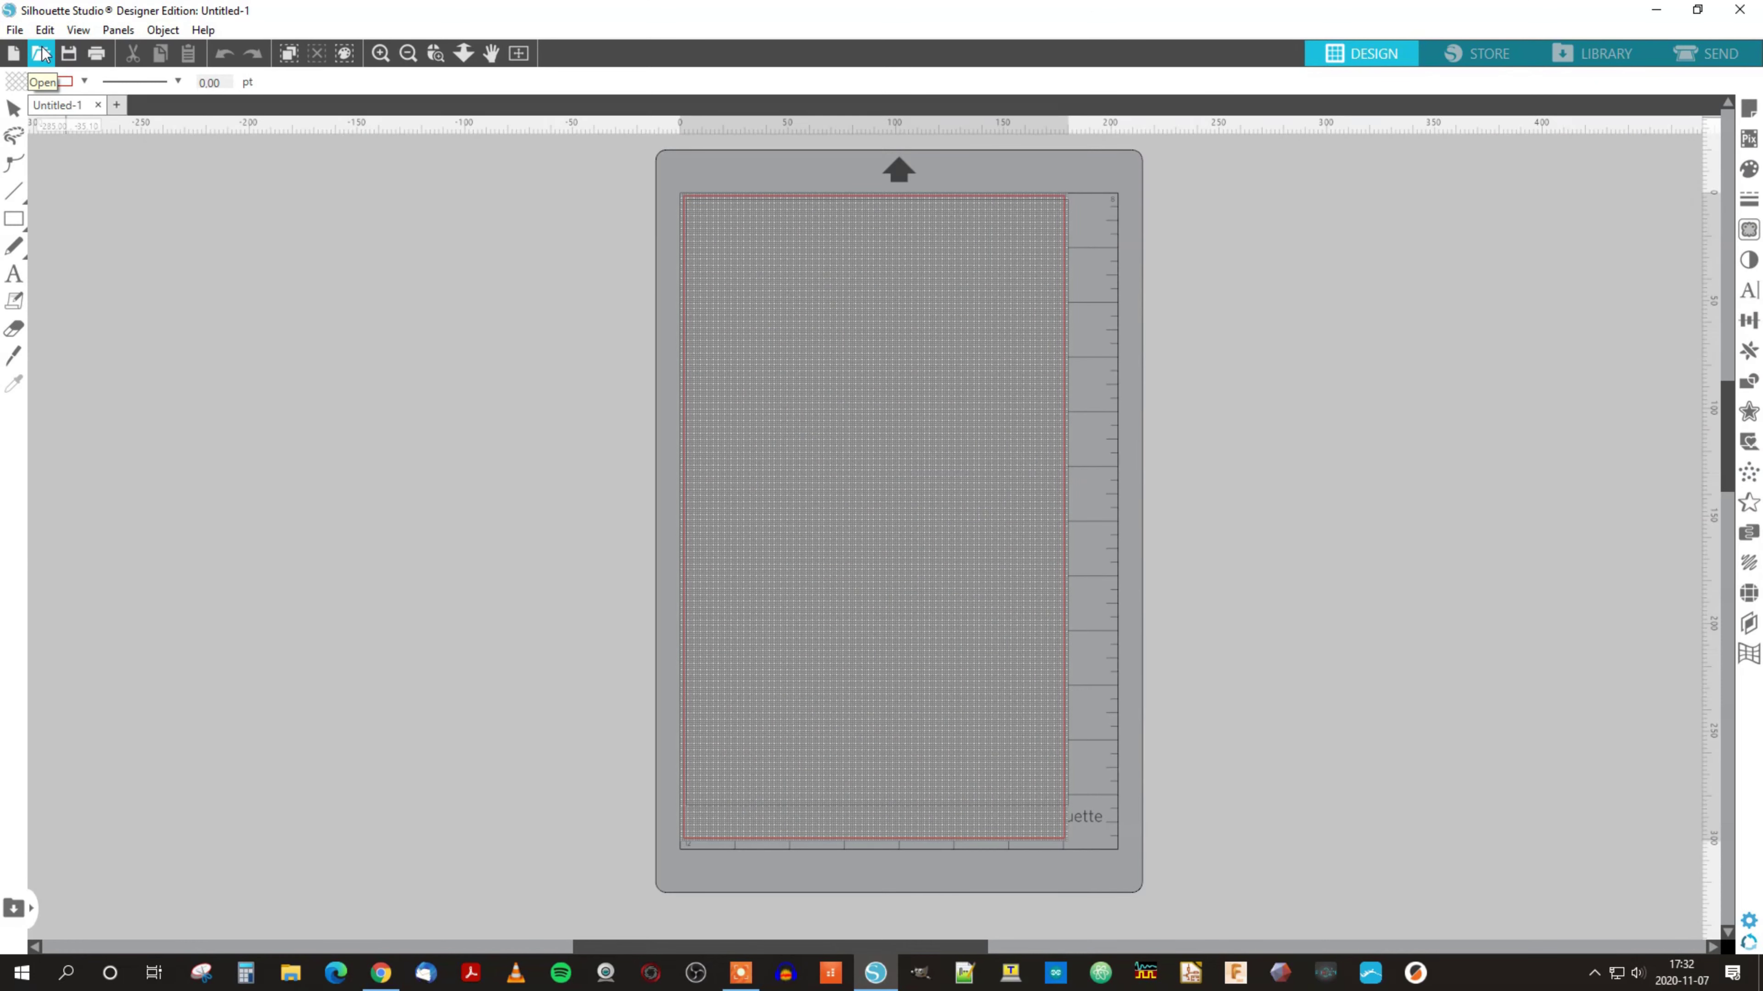
Step: Switch to Silhouette Studio and open the logo_small image
left_click(41, 53)
left_click(277, 278)
left_click(707, 503)
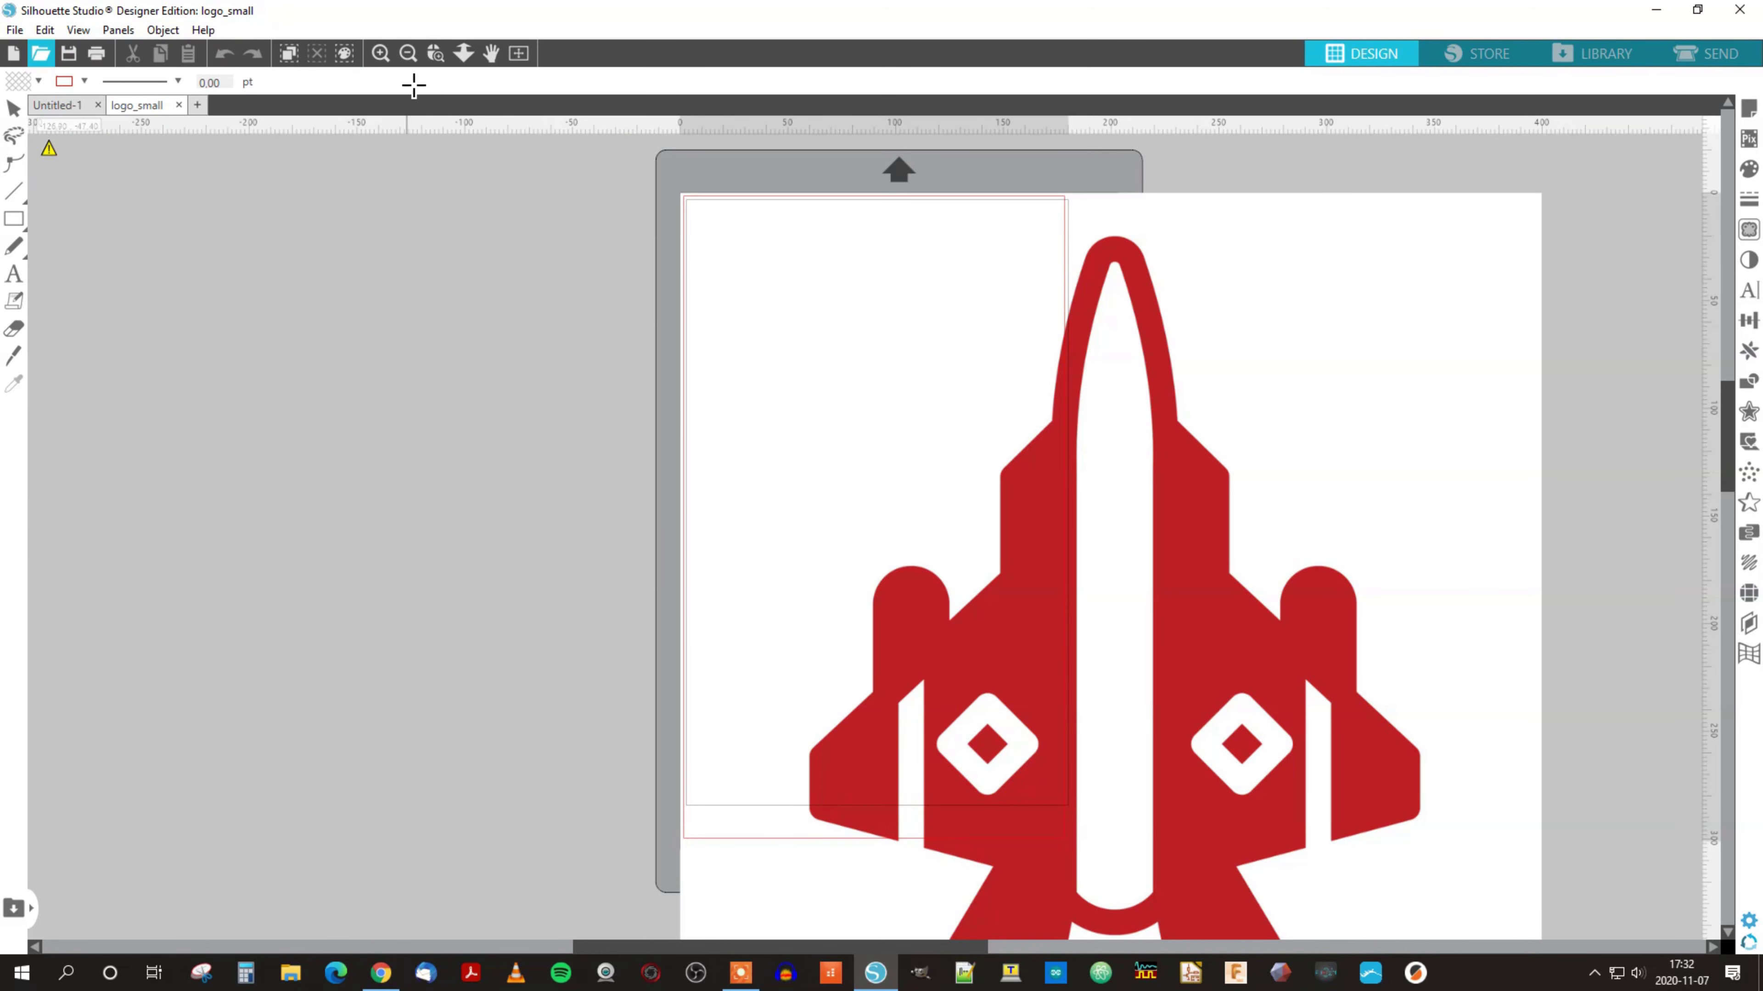
Step: Trace the red fighter logo, using a trace area that covers the whole image
left_click(408, 56)
left_click(1755, 231)
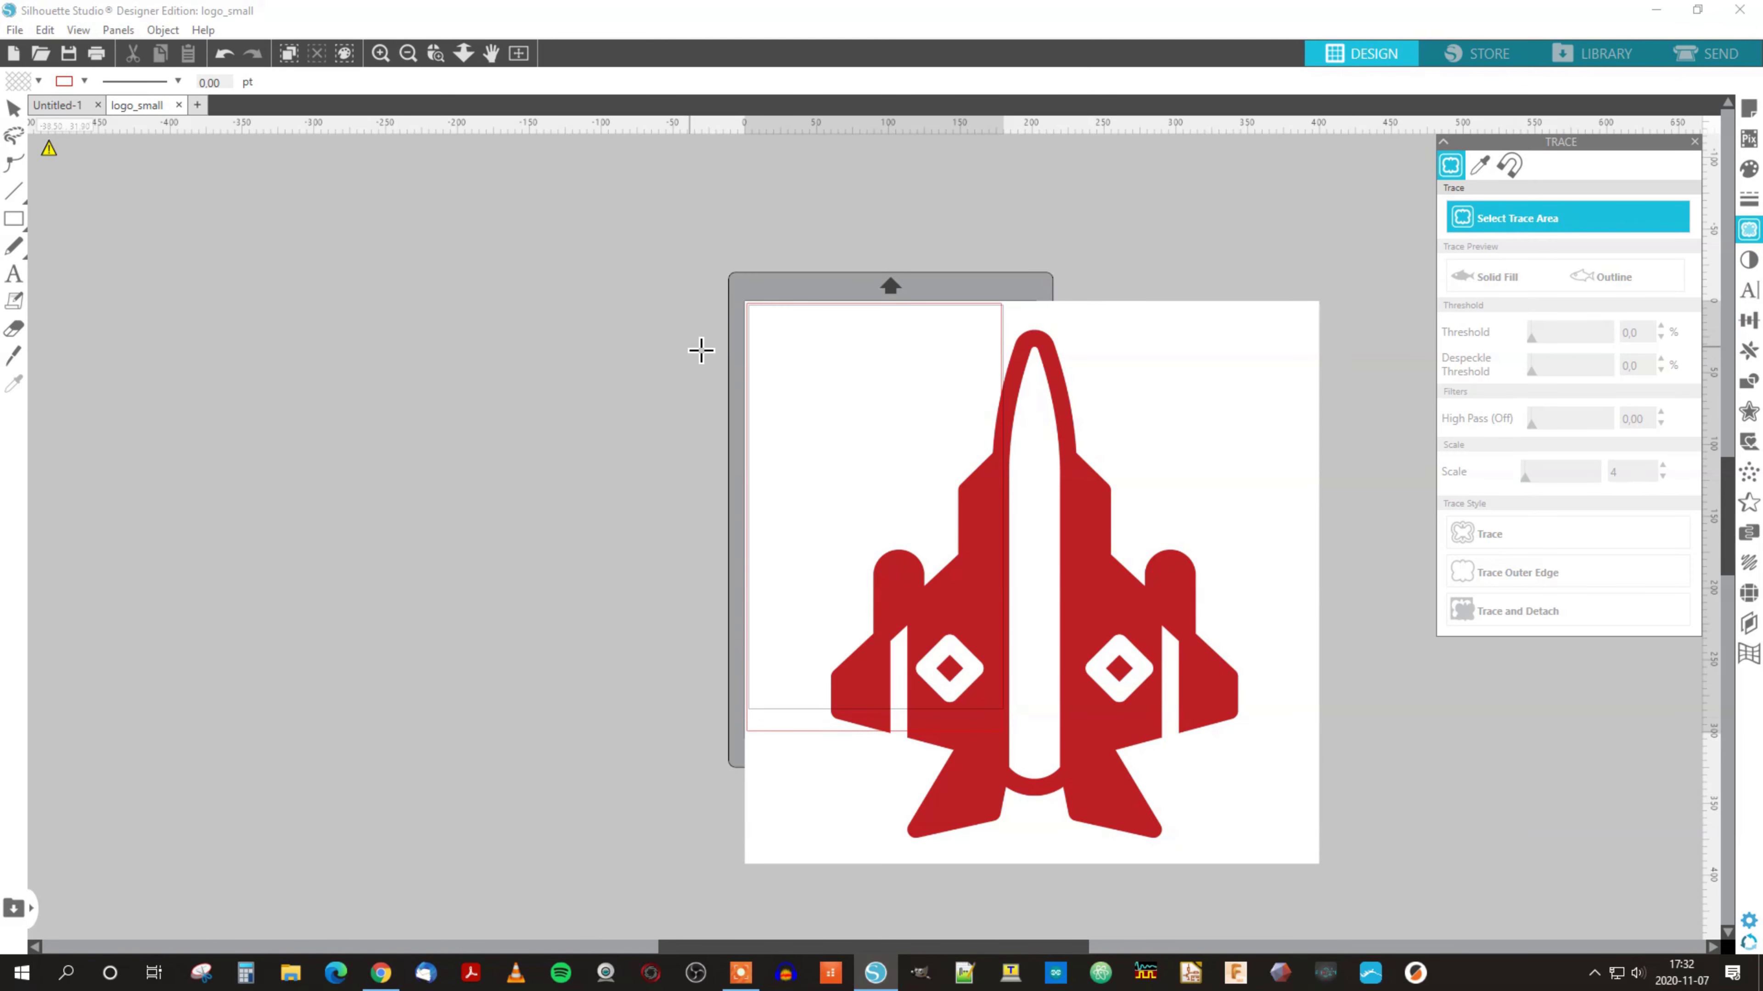
mouse_move(752, 300)
left_mouse_down()
mouse_move(1243, 759)
mouse_move(1307, 868)
left_mouse_up()
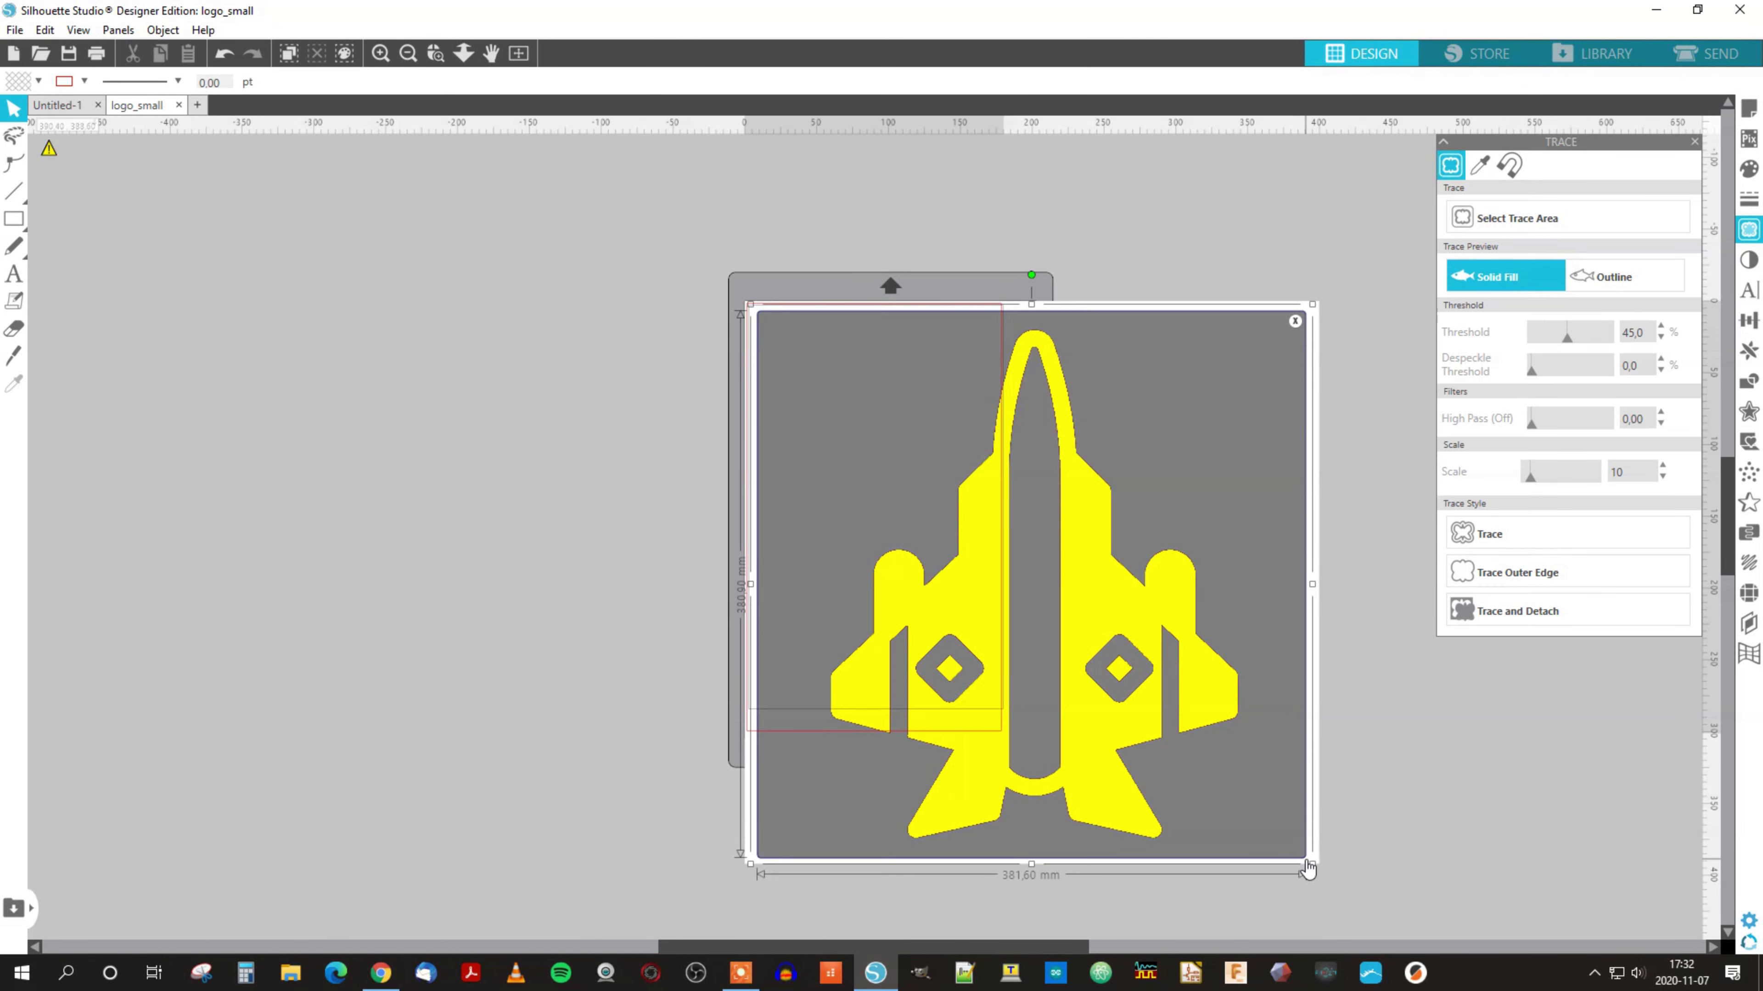
left_click(1489, 534)
Step: Move the original logo image off its traced outline and delete it, keeping only the outline
left_click_drag(882, 488, 373, 367)
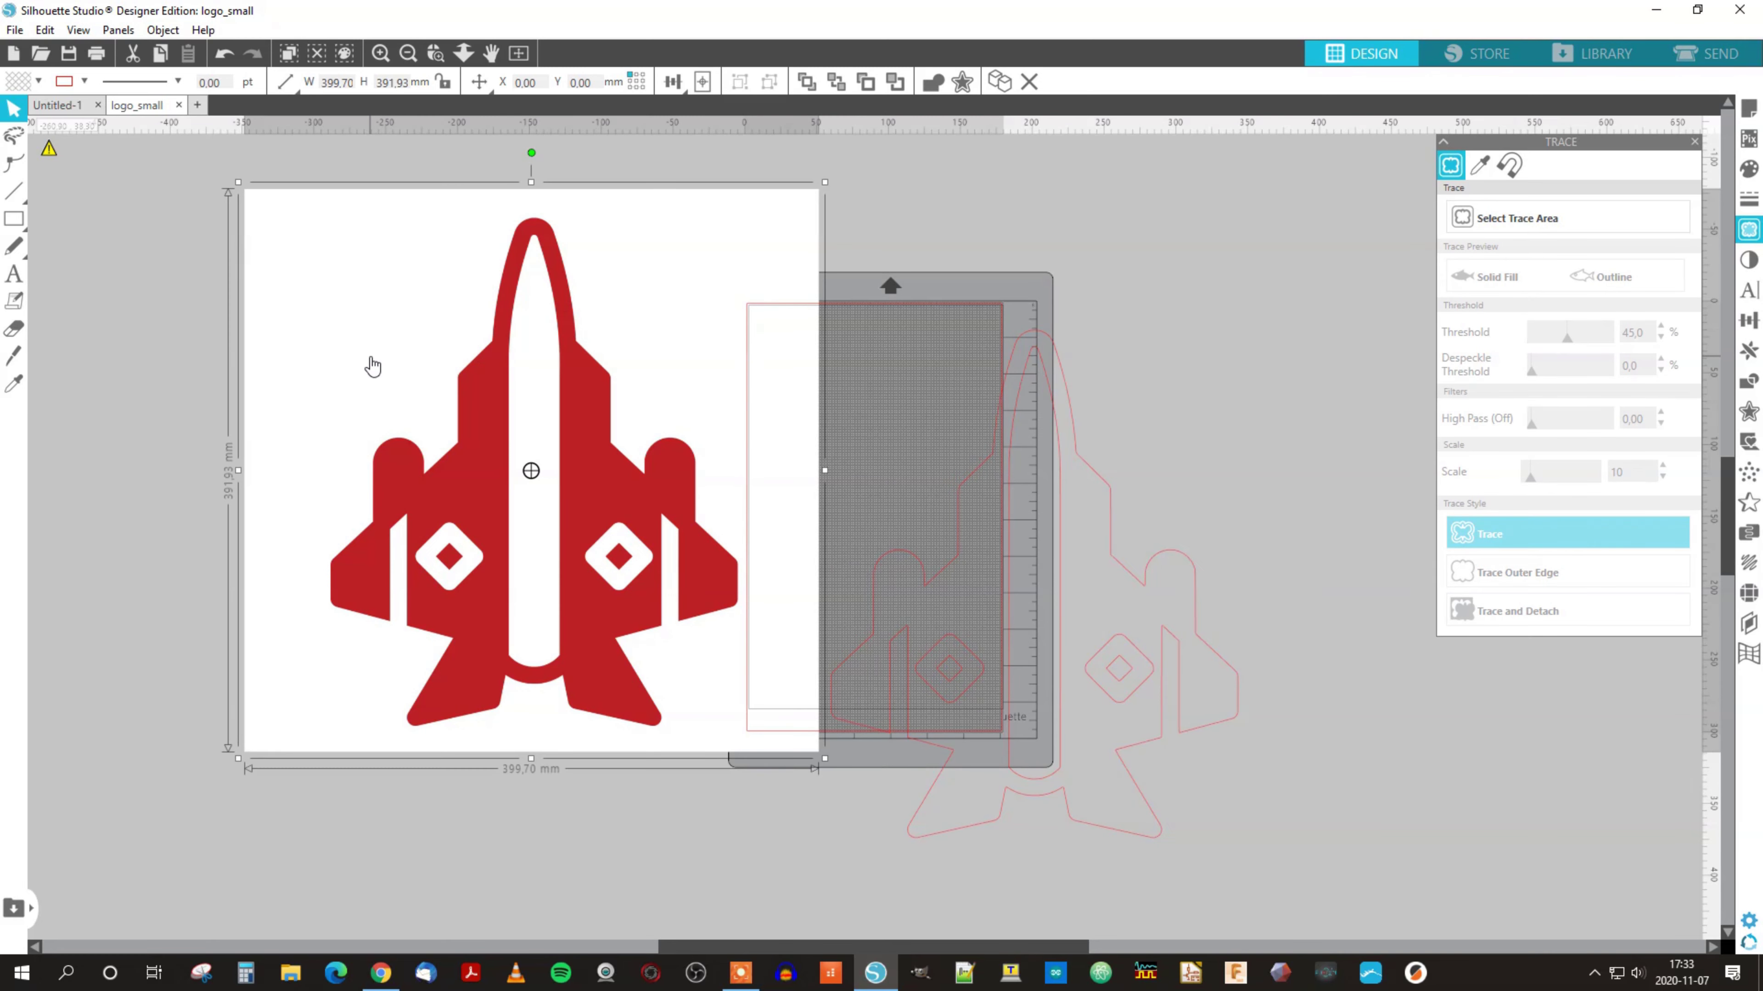
key("Delete")
left_click(1694, 141)
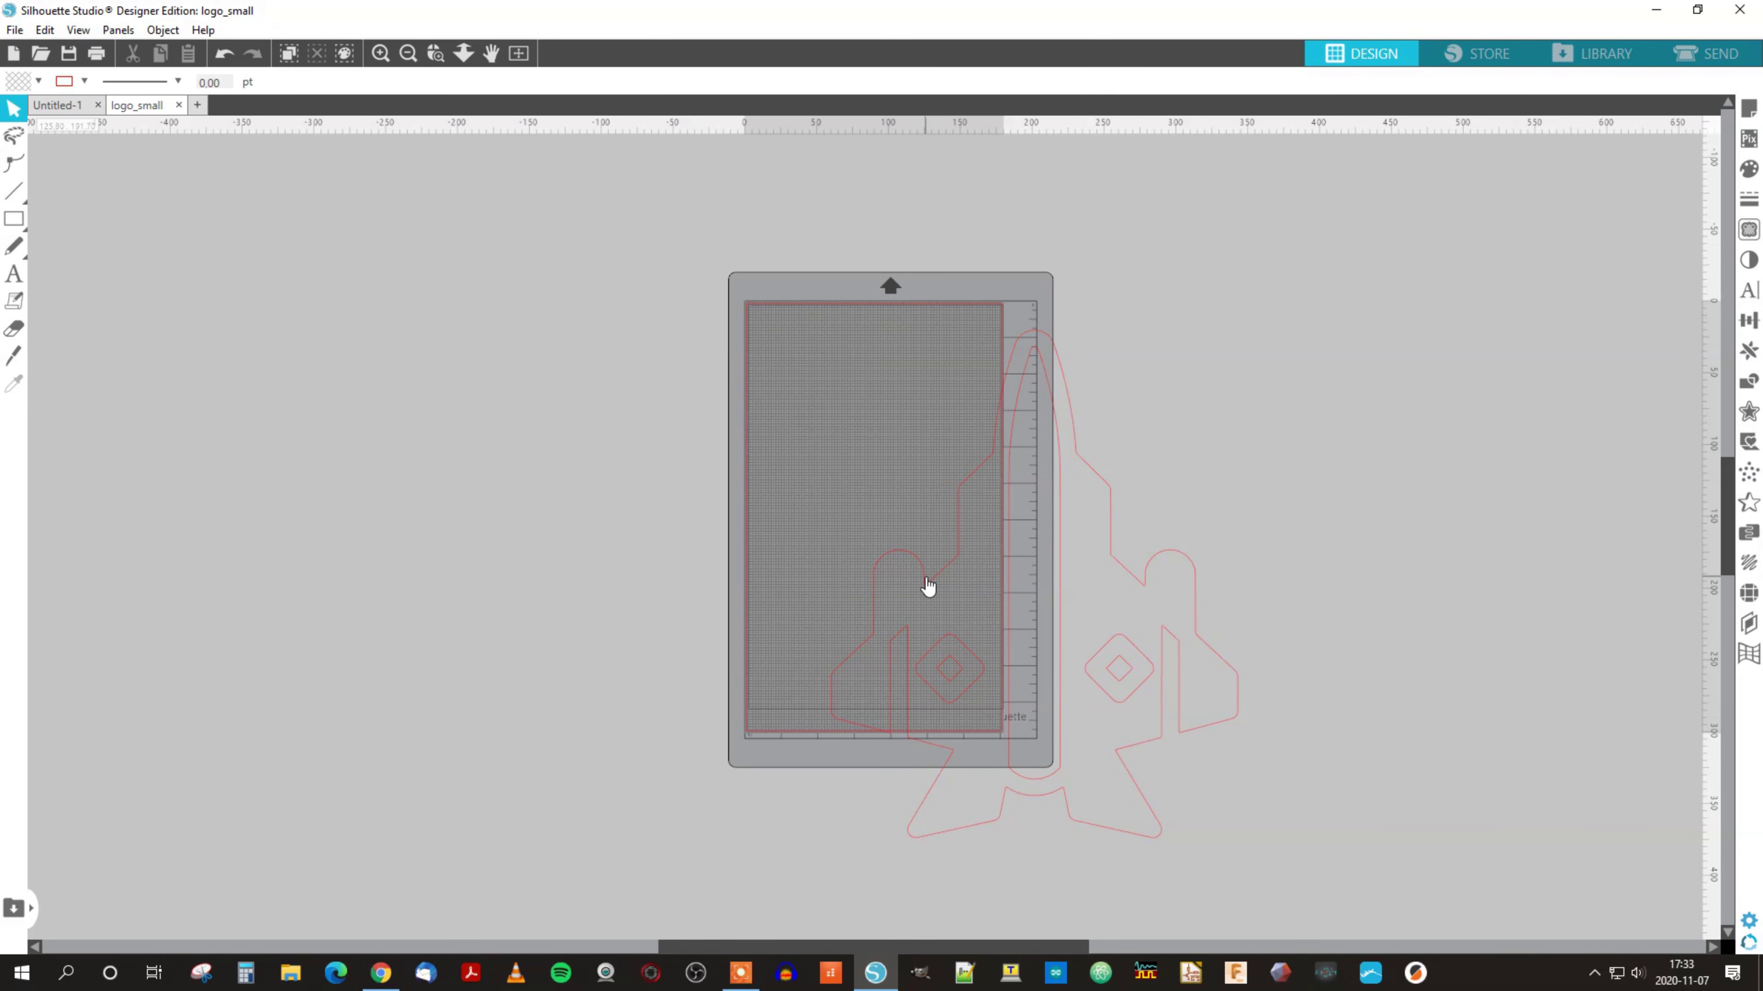
Step: Scale the traced logo to about 40 by 50 mm on the cutting mat and send it to the Portrait cutter
left_click(923, 578)
key("i")
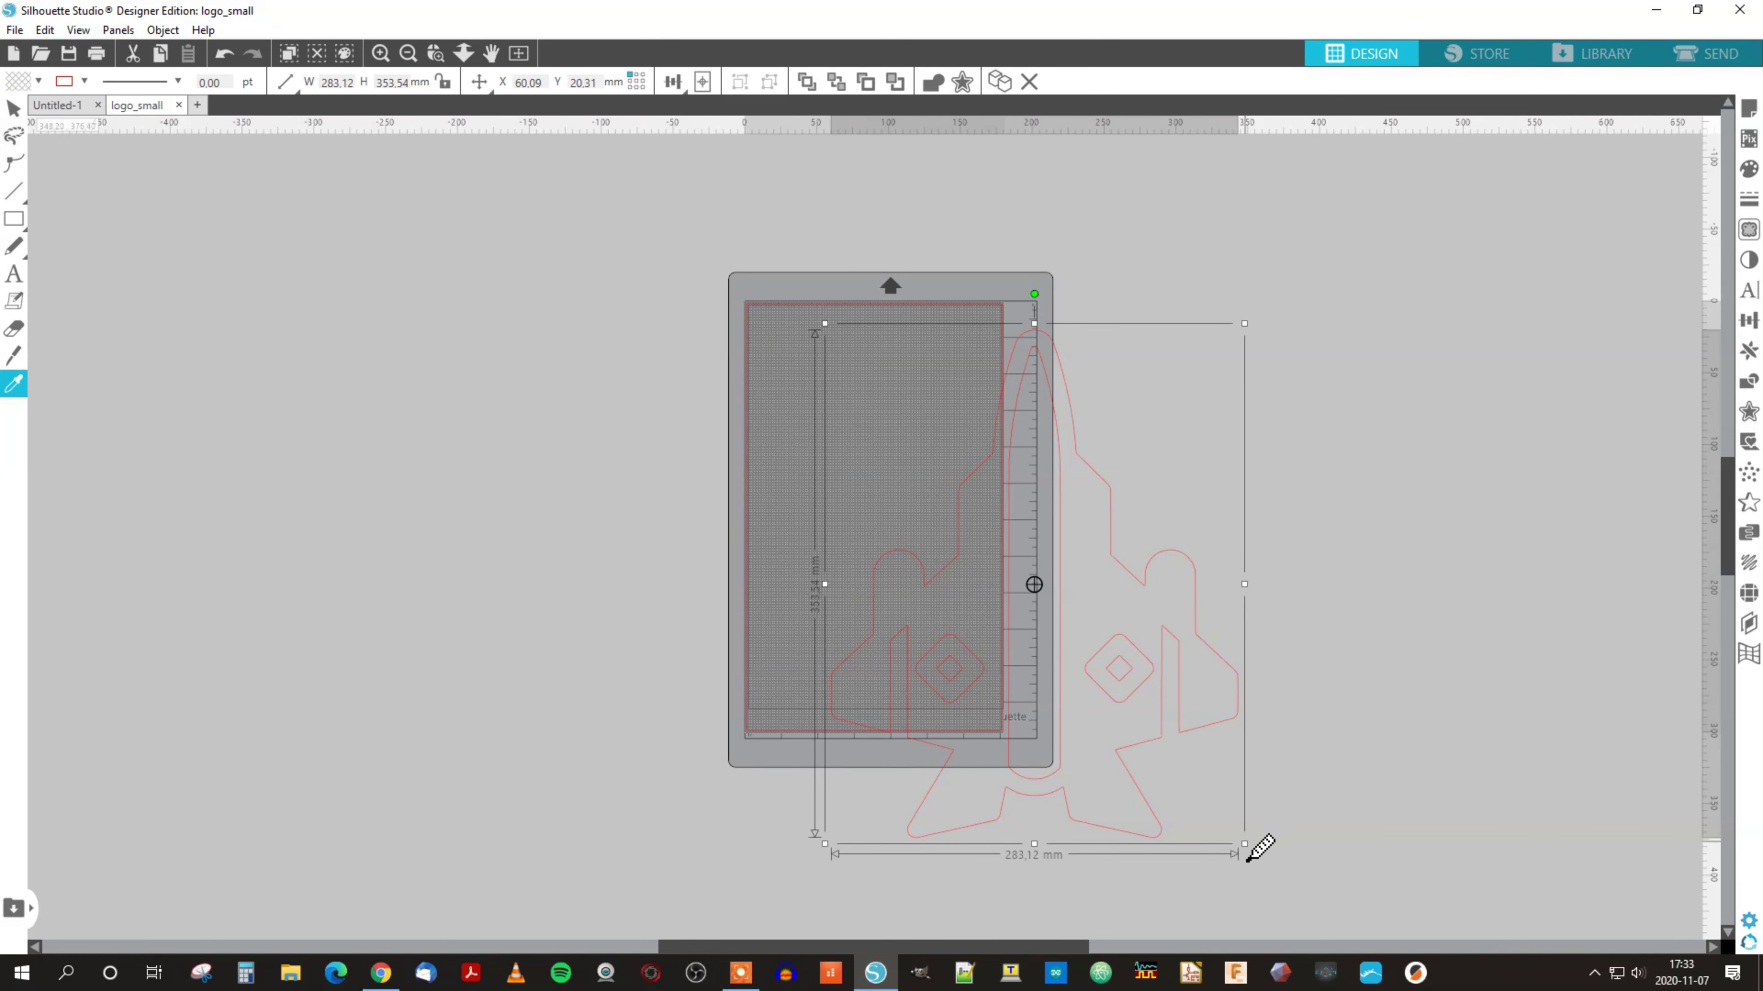
mouse_move(1246, 845)
left_mouse_down()
mouse_move(937, 458)
mouse_move(950, 352)
mouse_move(813, 388)
left_mouse_up()
left_click(380, 53)
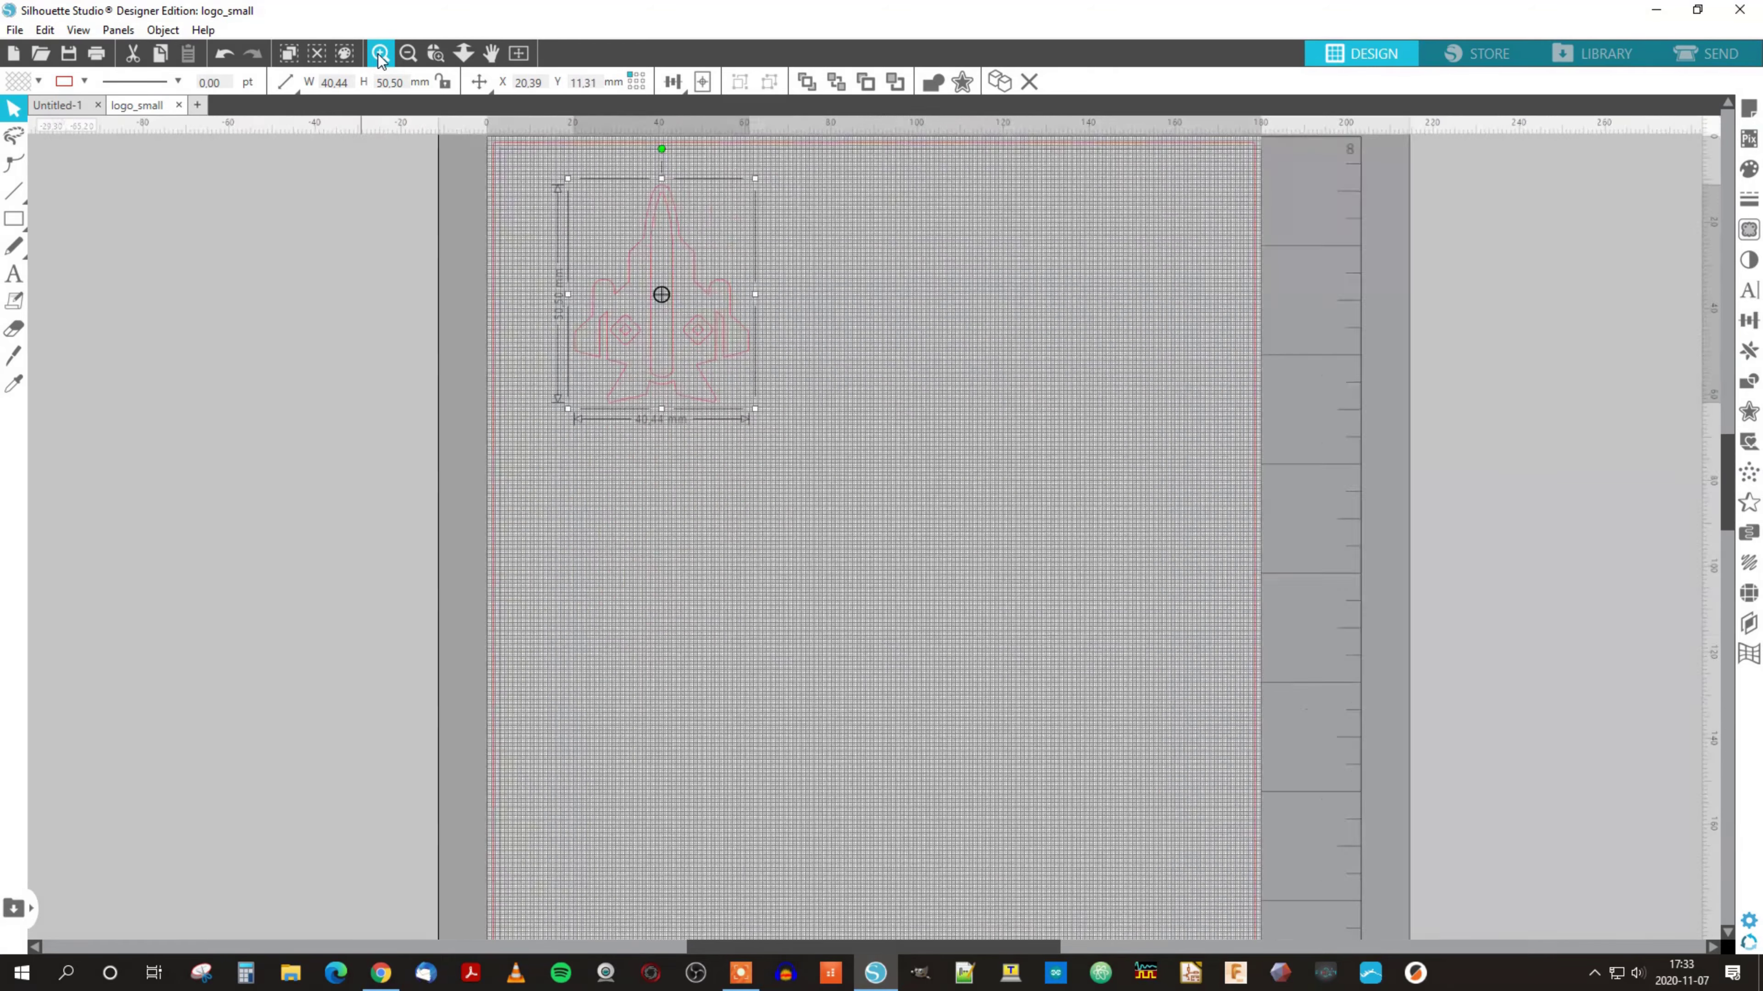
left_click(379, 53)
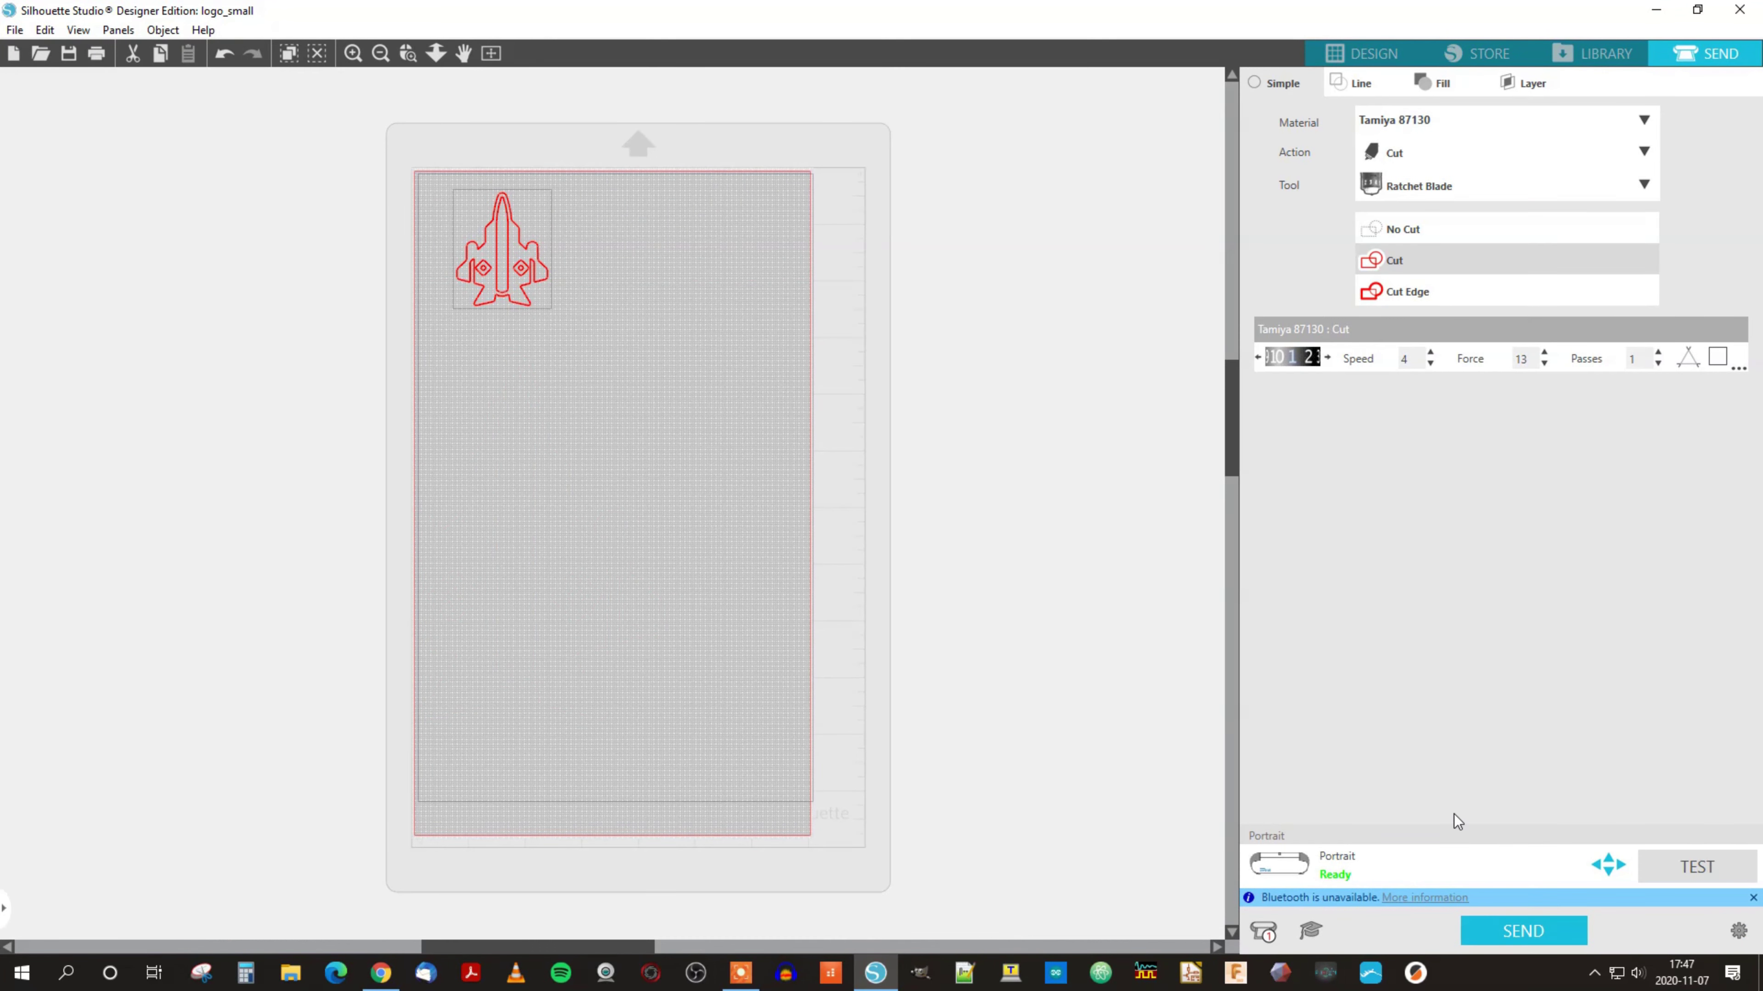
left_click(1503, 927)
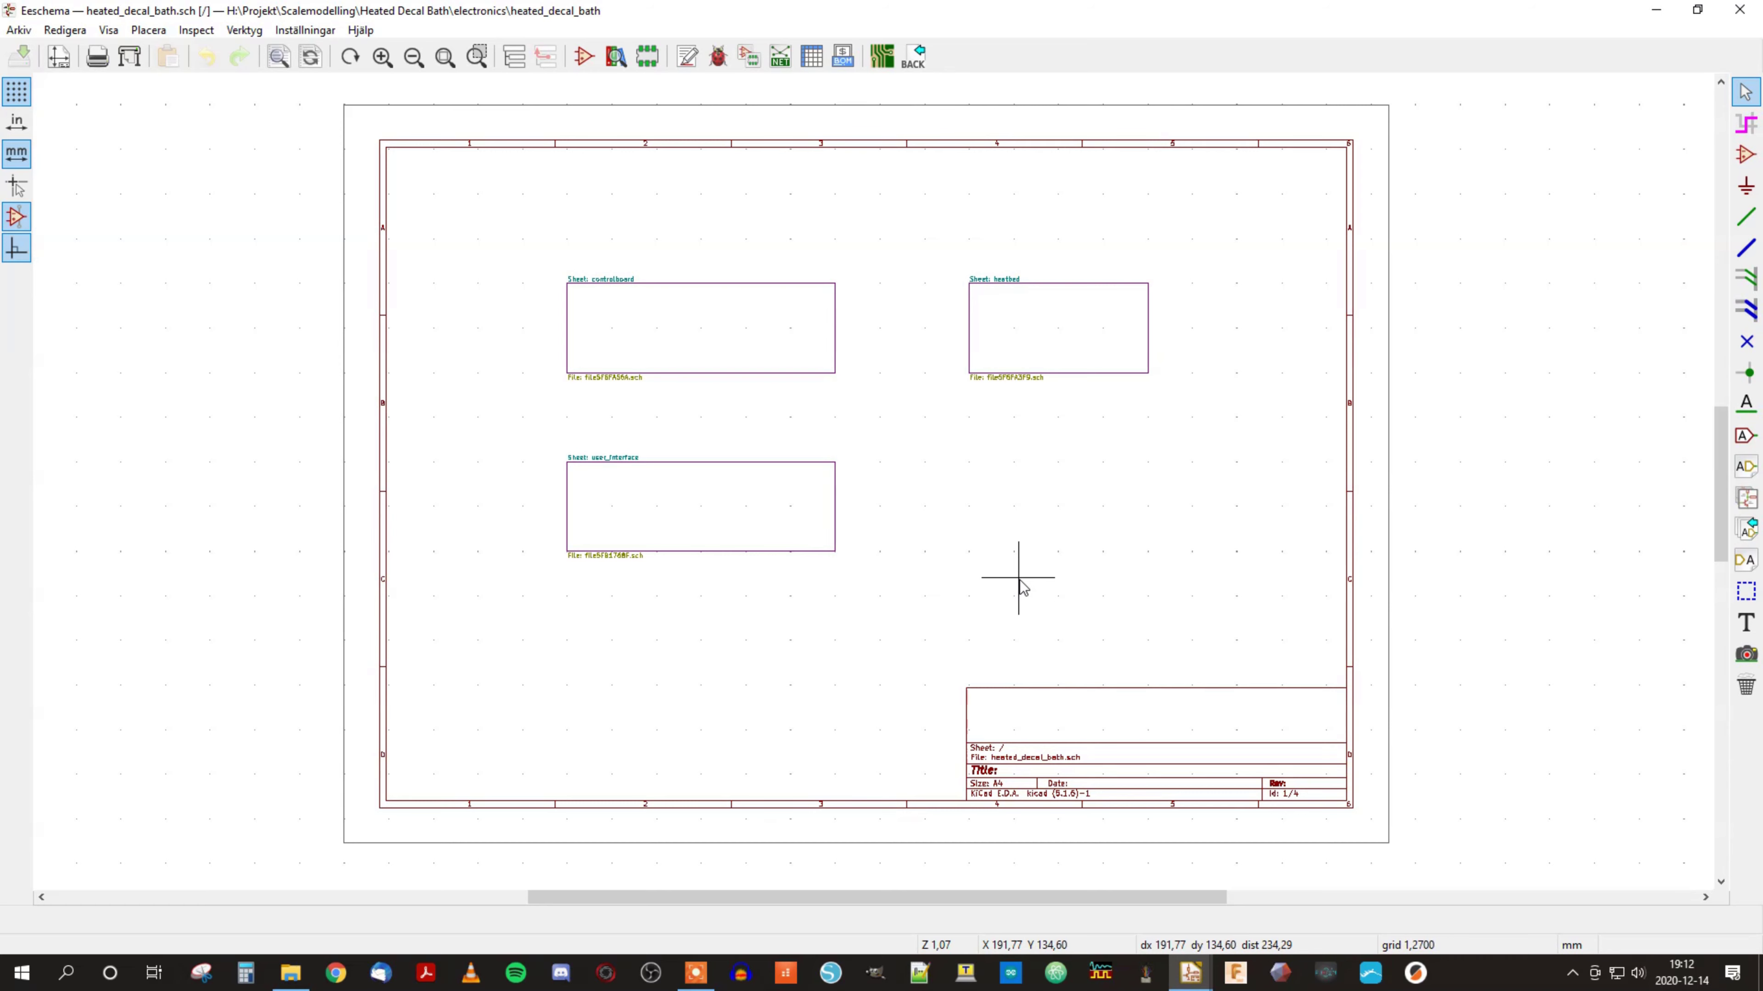
Step: Switch to Eeschema, examine the heatbed sheet of heated_decal_bath.sch, and return to the root sheet
double_click(1027, 346)
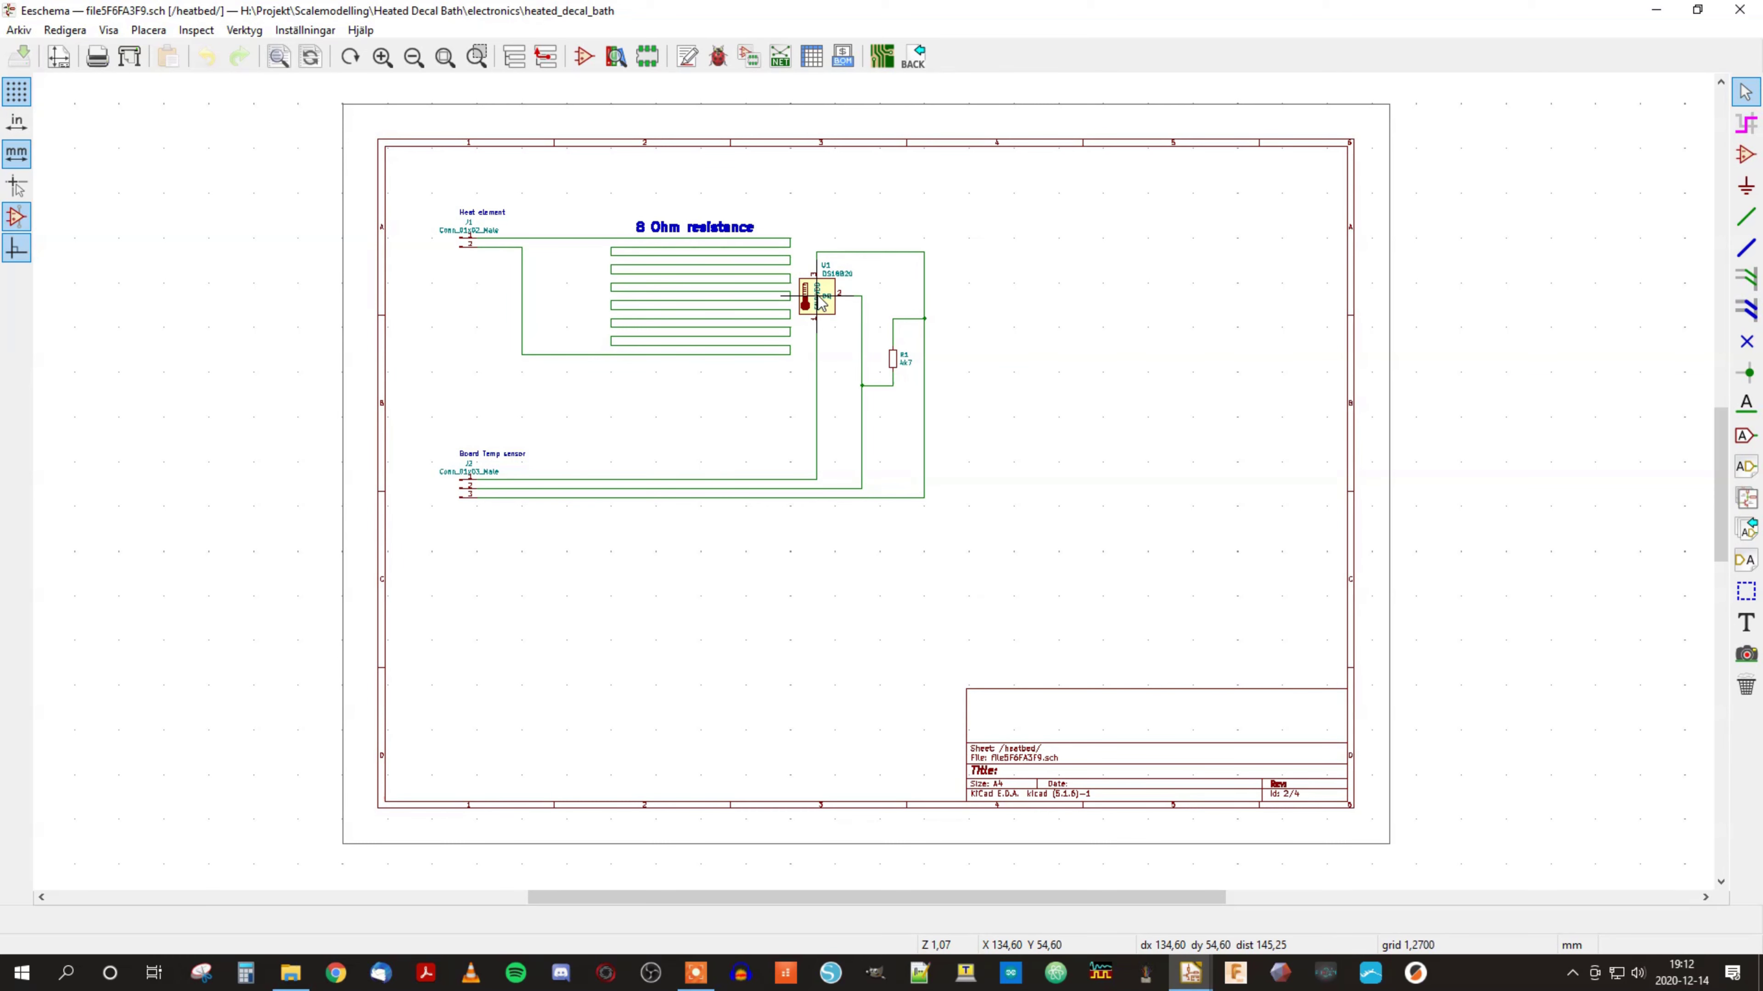
key("x")
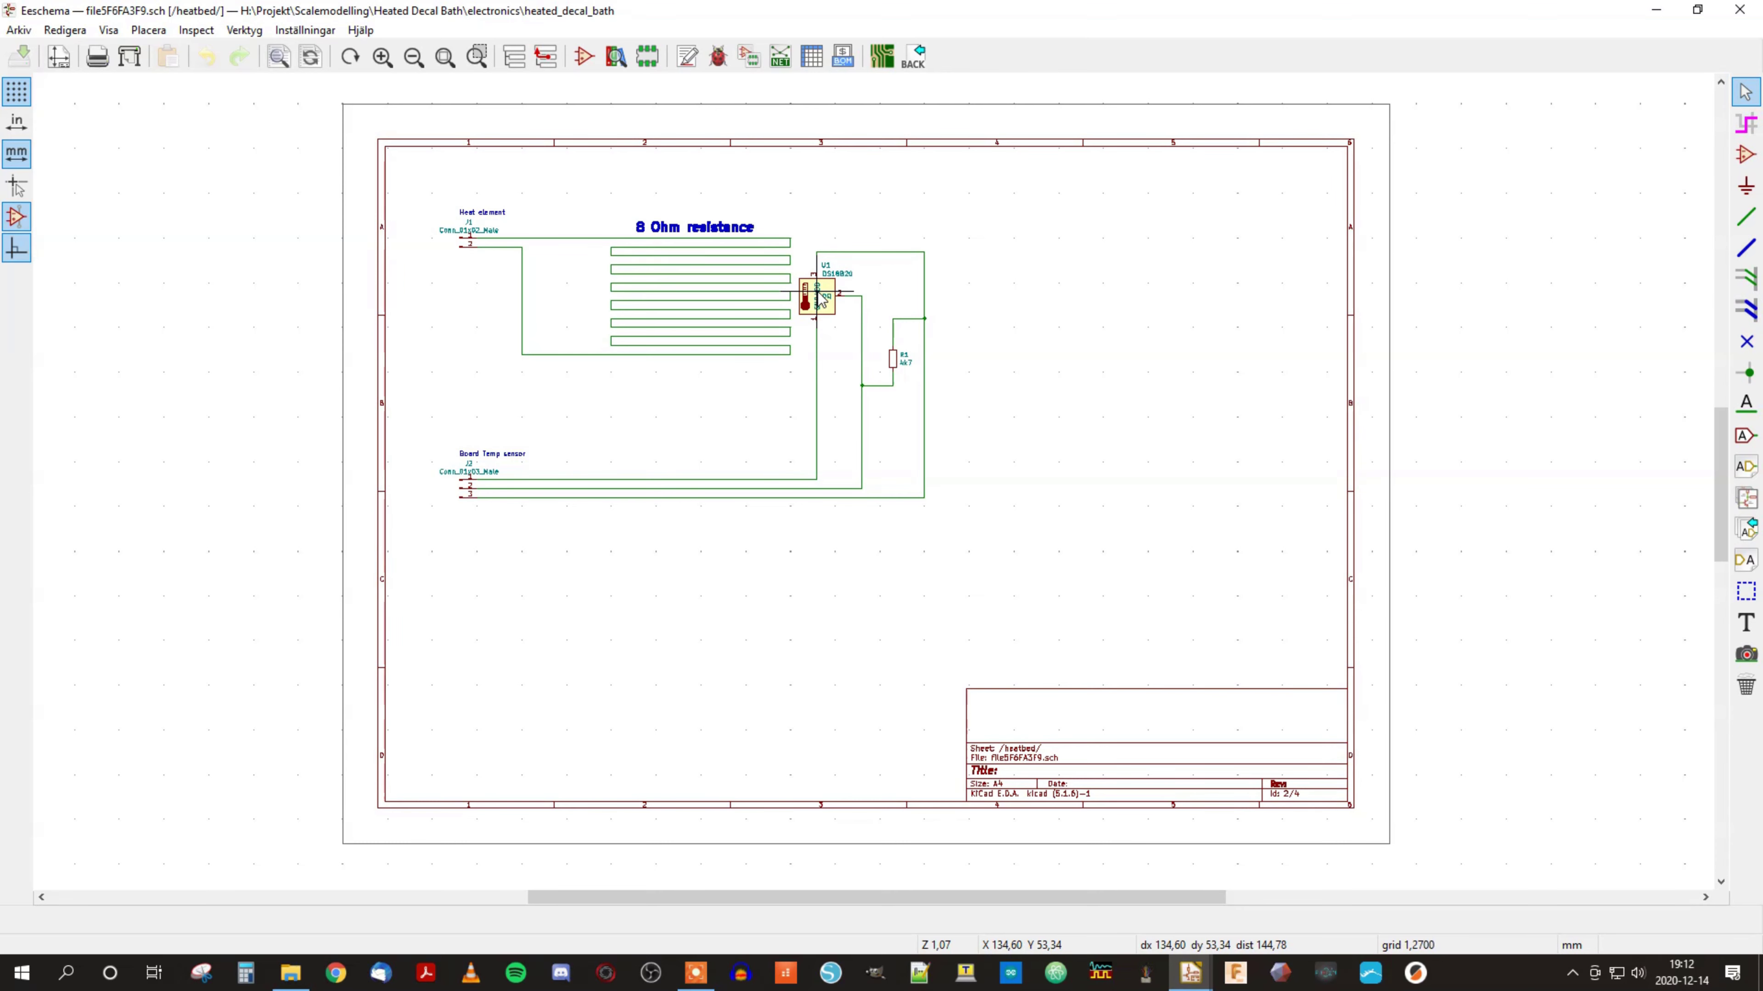
left_click(546, 56)
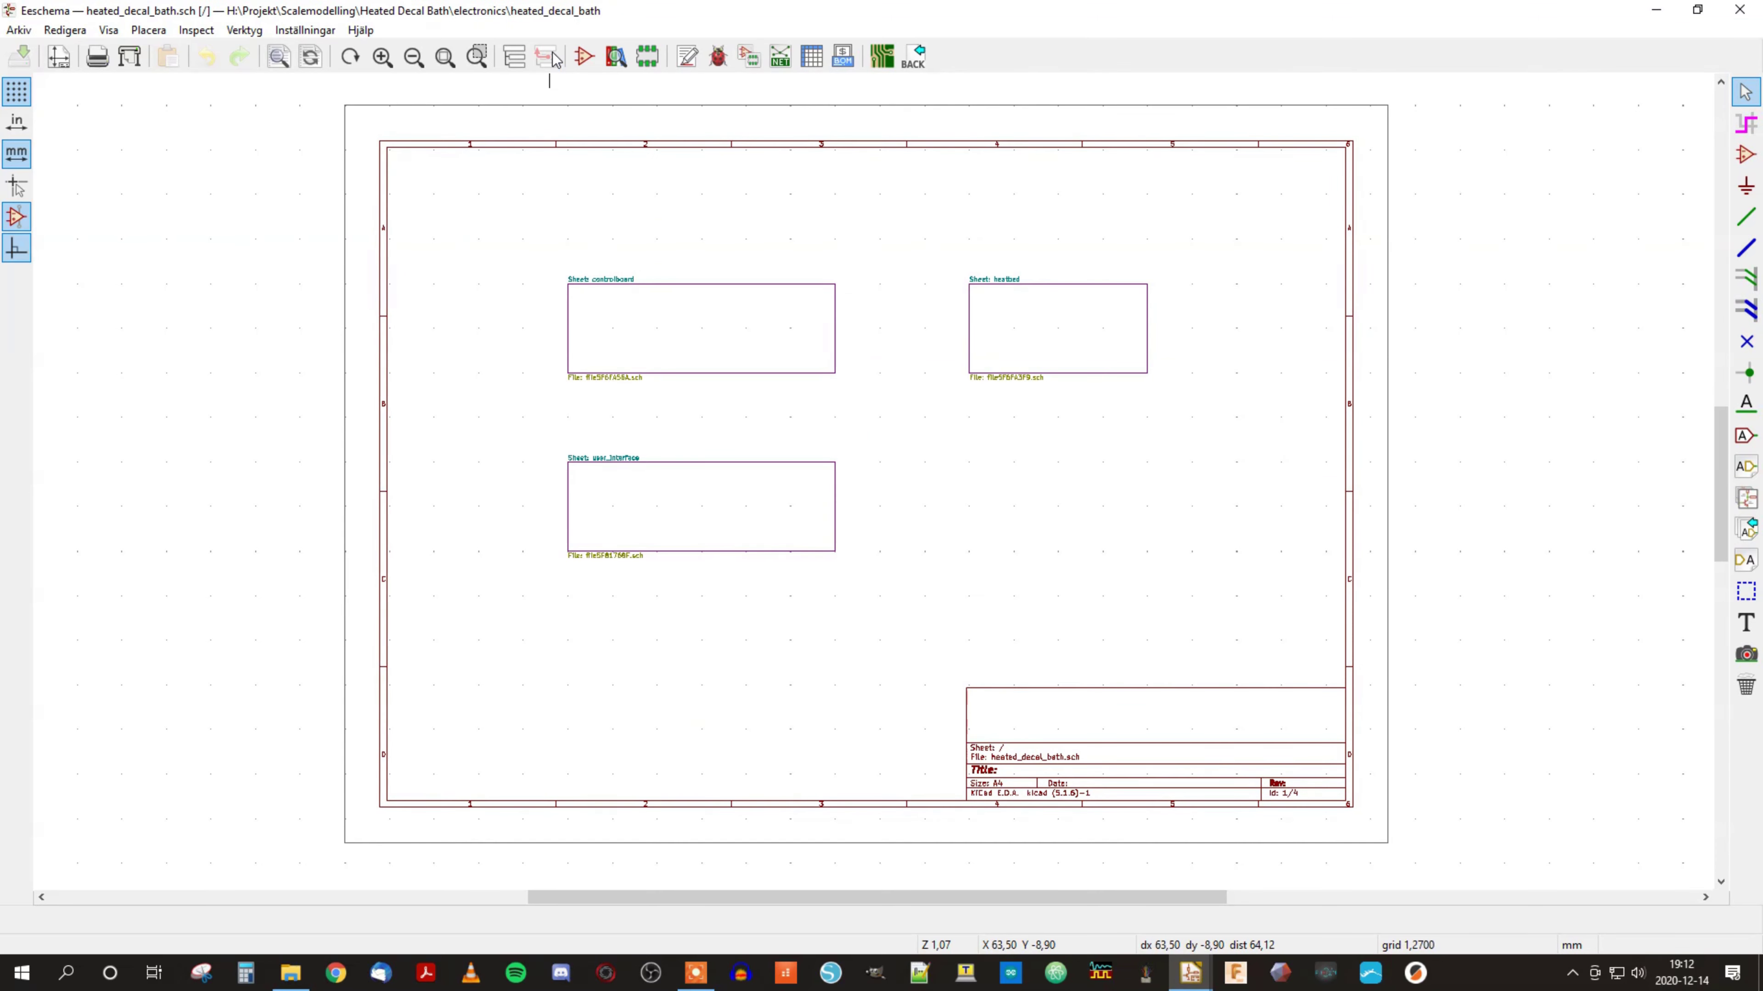
Step: Examine the user_interface sheet's button and LED circuit, return to the root sheet, and open the controlboard sheet
double_click(651, 514)
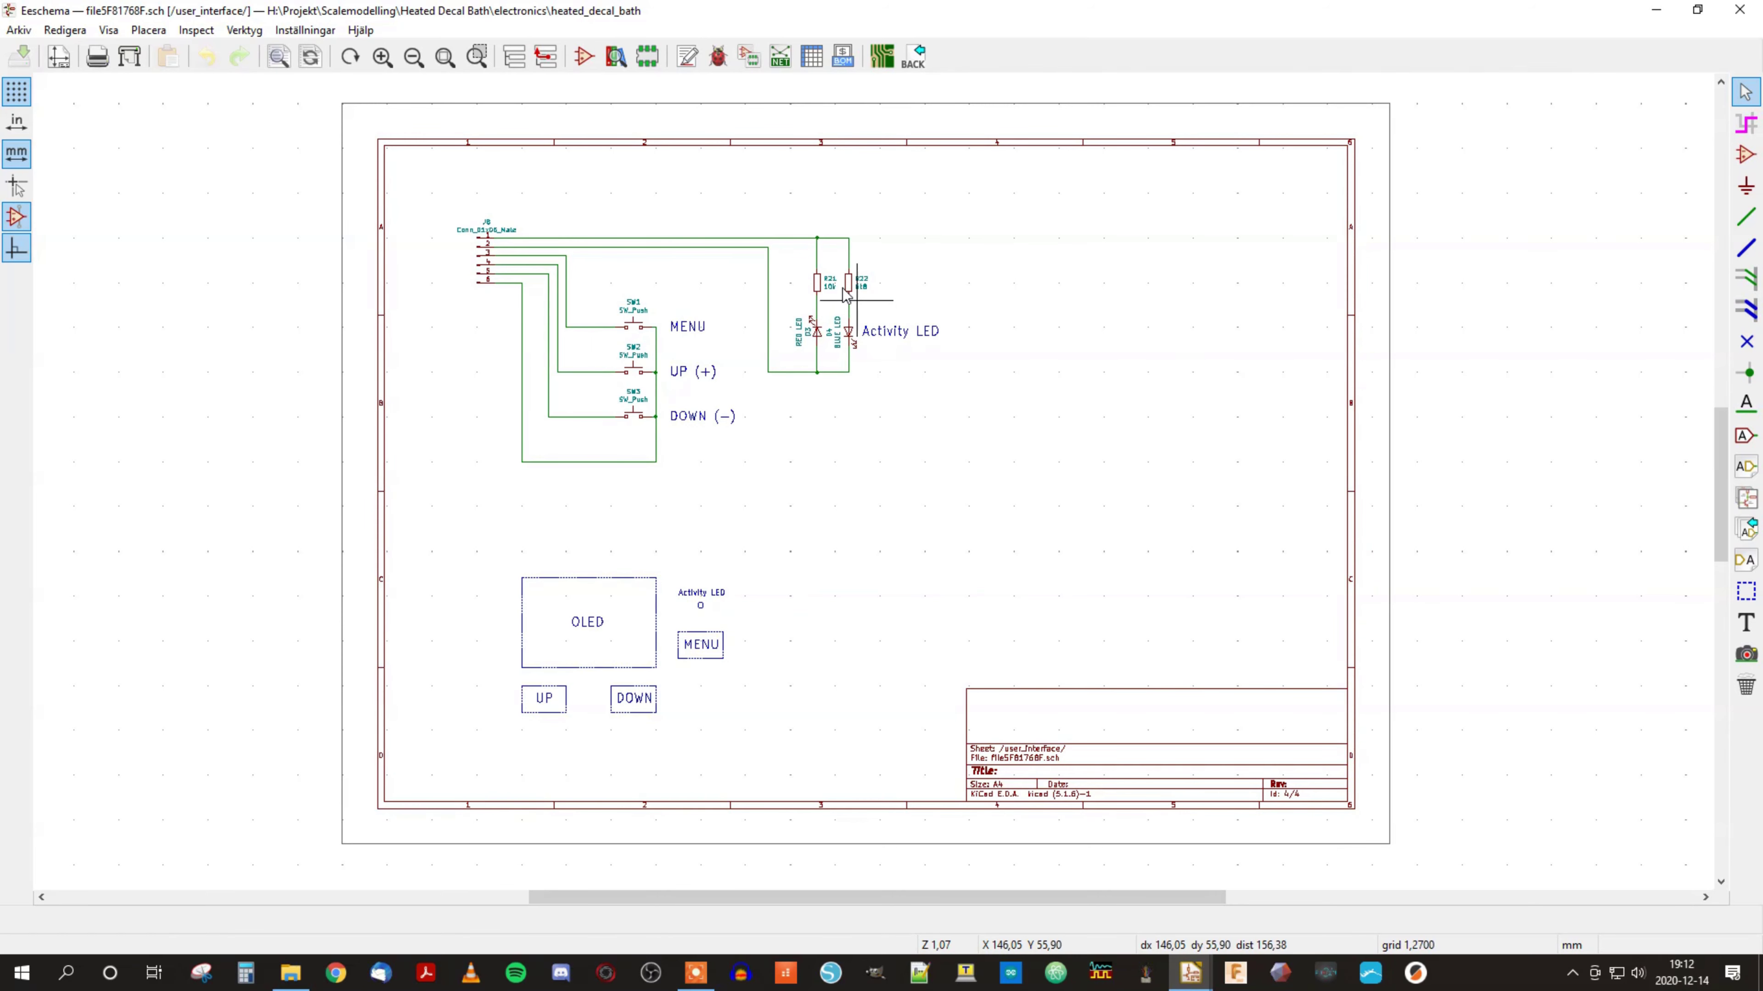
left_click(547, 56)
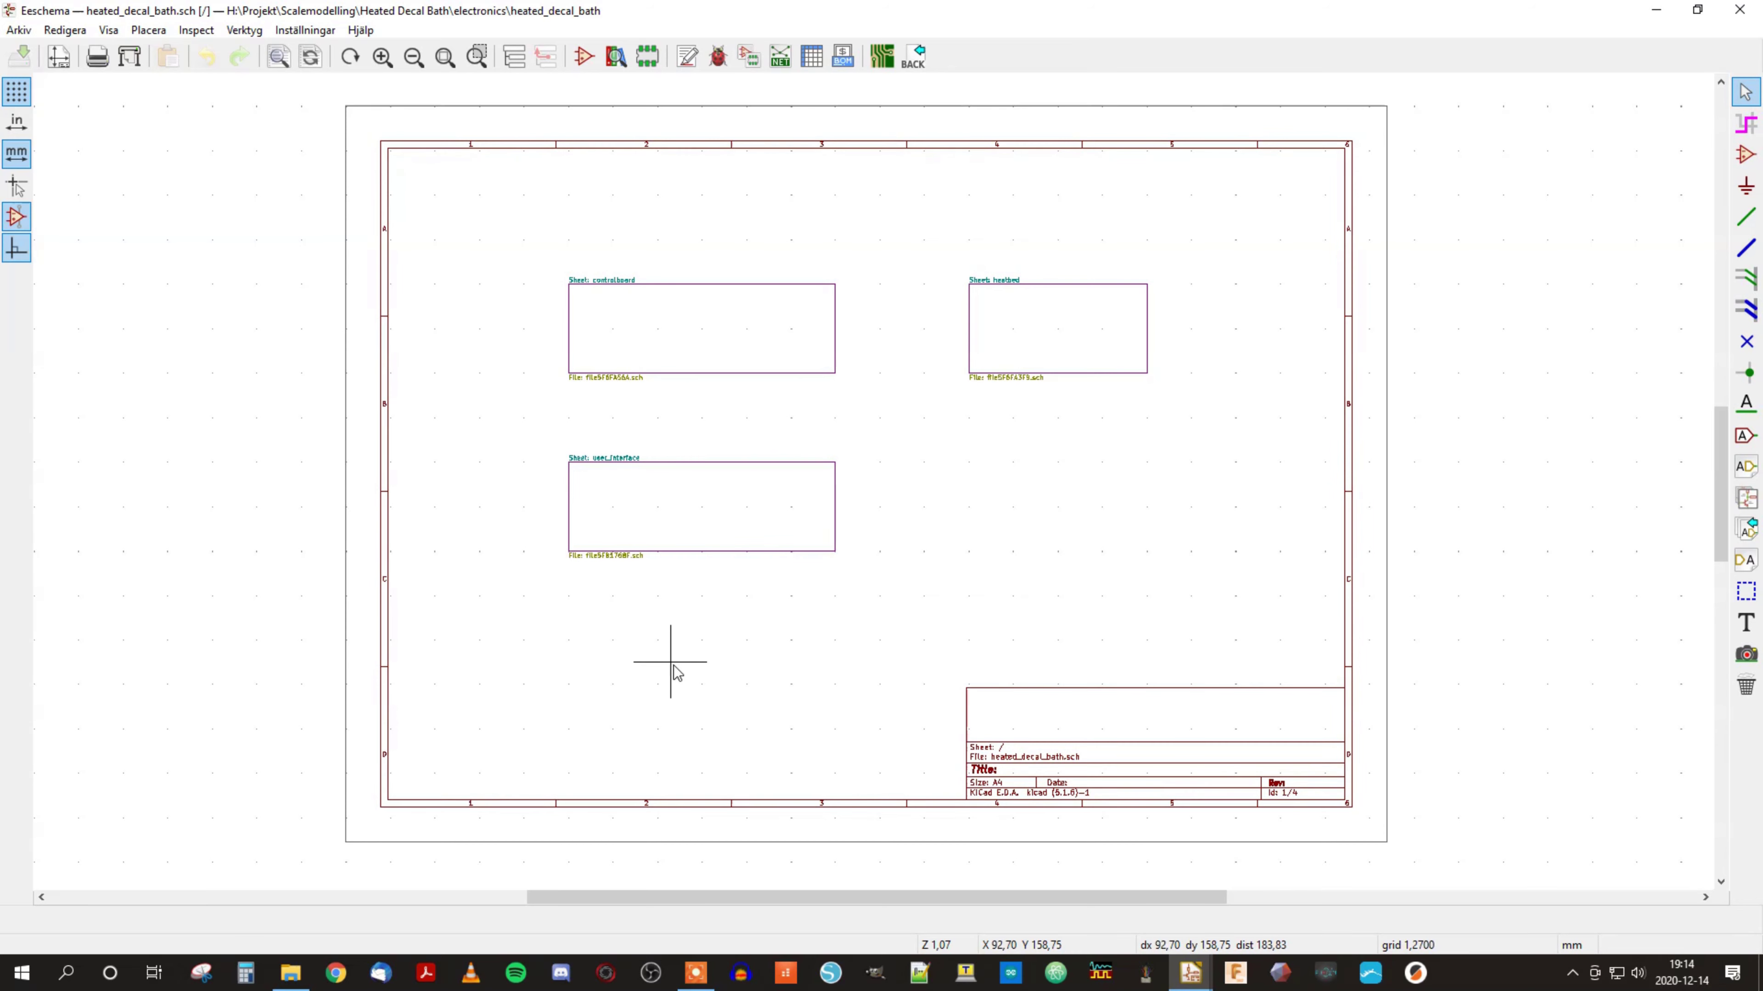
double_click(697, 323)
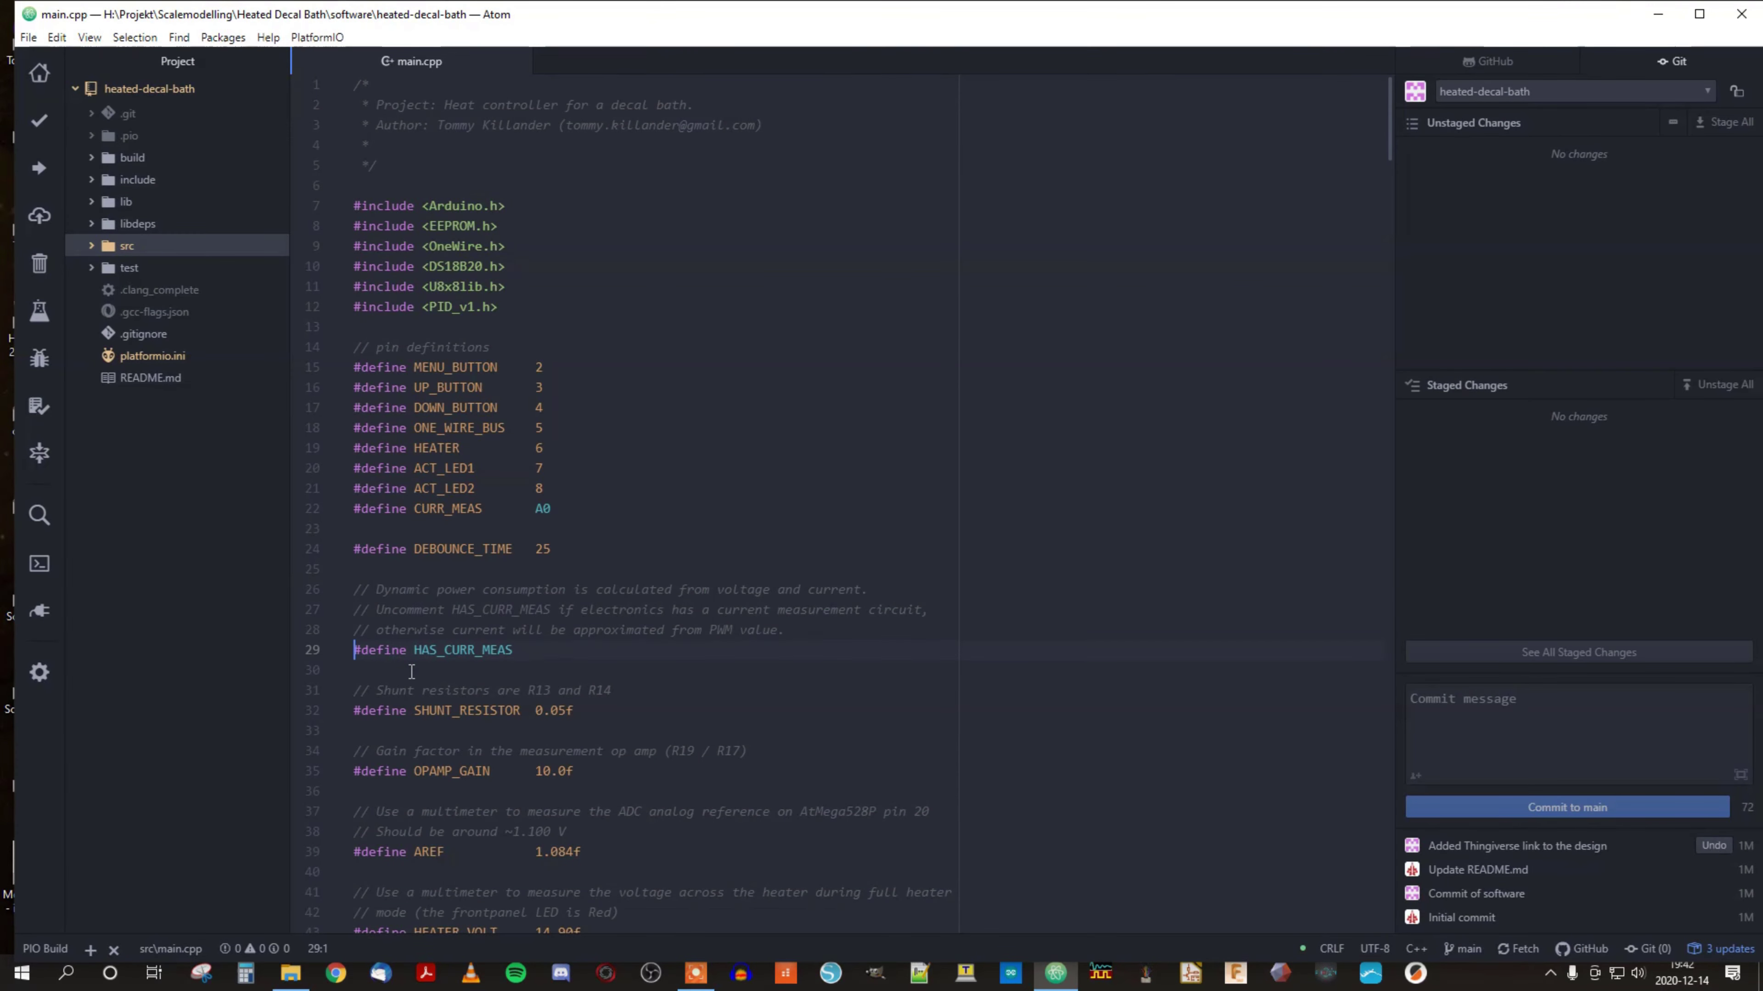
Step: Switch to Atom, set AREF to 1.084f, HEATER_VOLT to 11.72f and HEATER_RESISTOR to 8.1f in main.cpp, and save the file
type("// measure on AtMega528P pin 20")
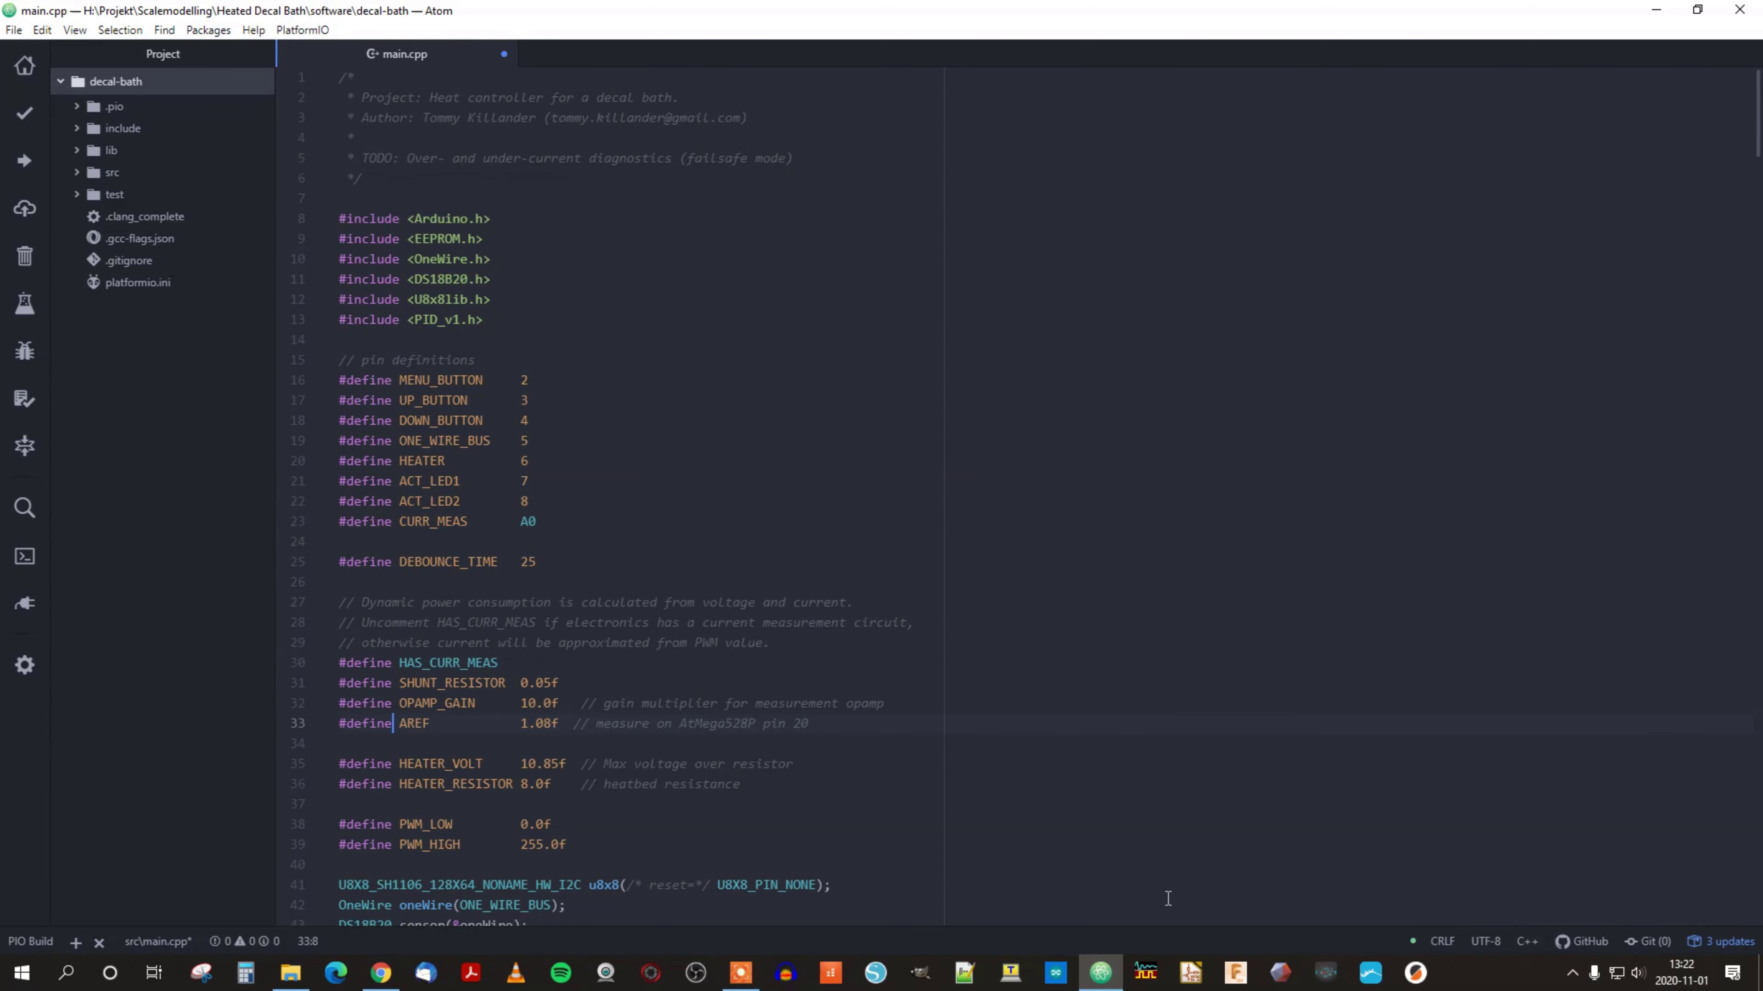
key("Right")
key("Right")
key("Right")
key("Right")
key("Right")
key("Right")
key("Right")
key("Right")
key("Right")
key("Right")
key("Right")
key("Right")
key("Right")
key("Right")
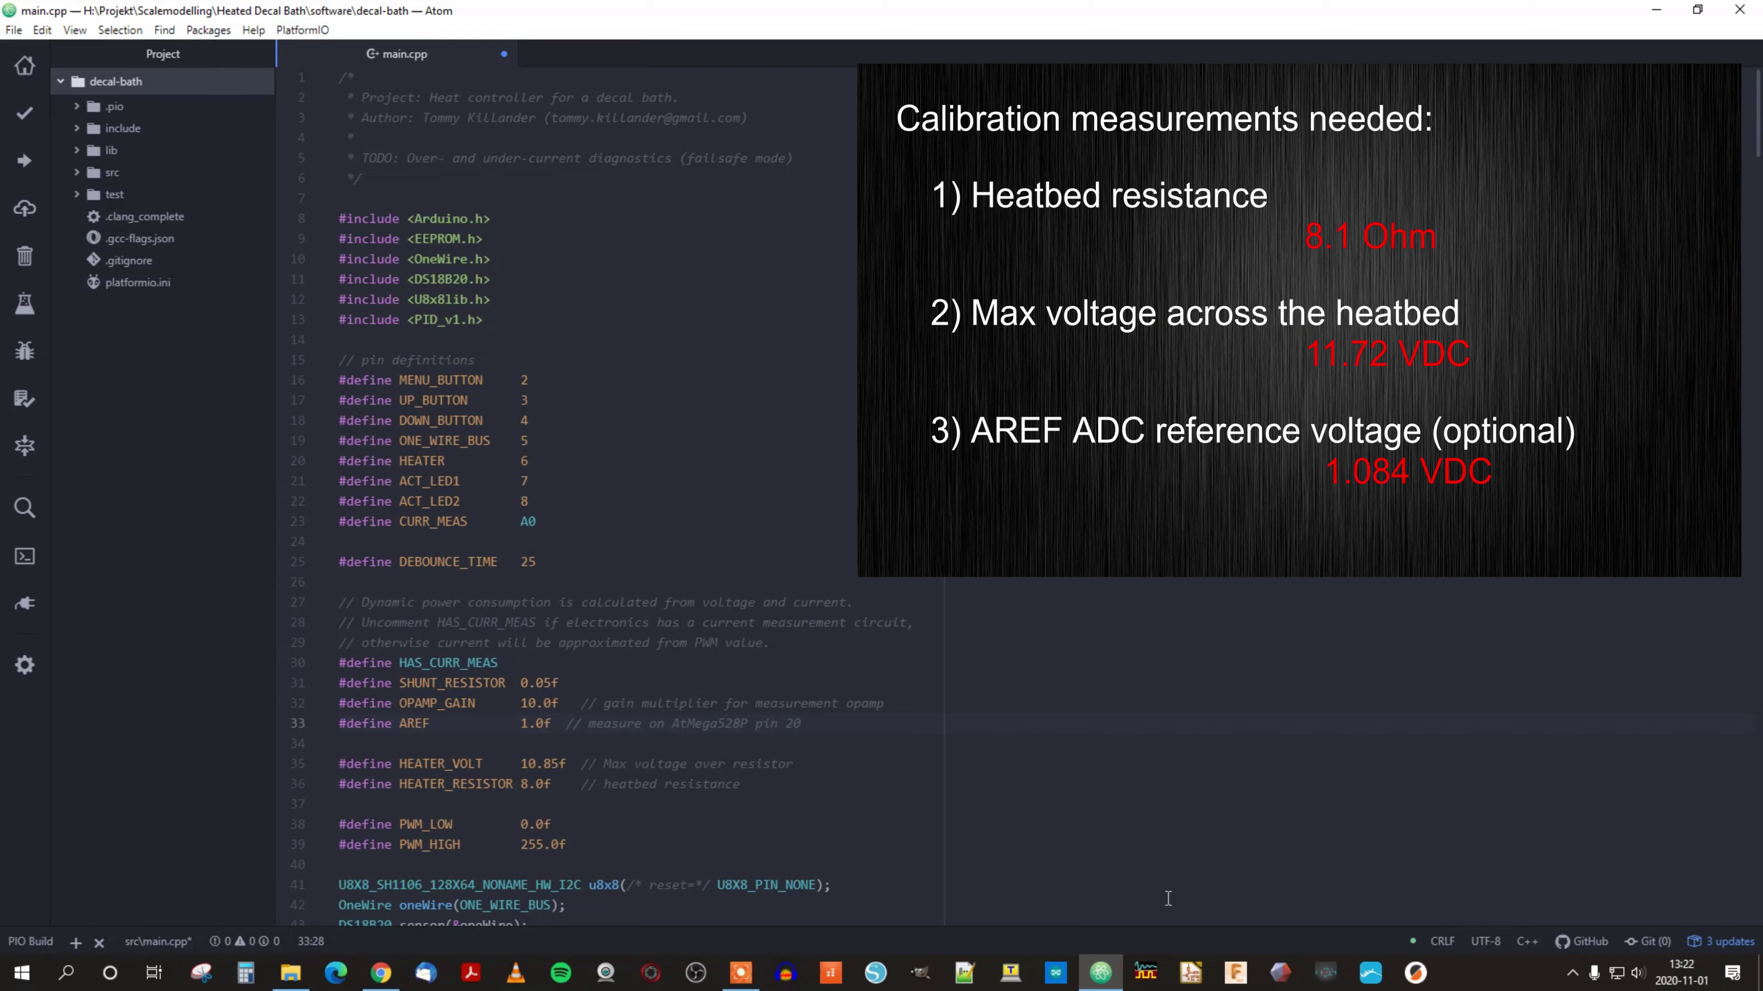
type("84")
key("ctrl+s")
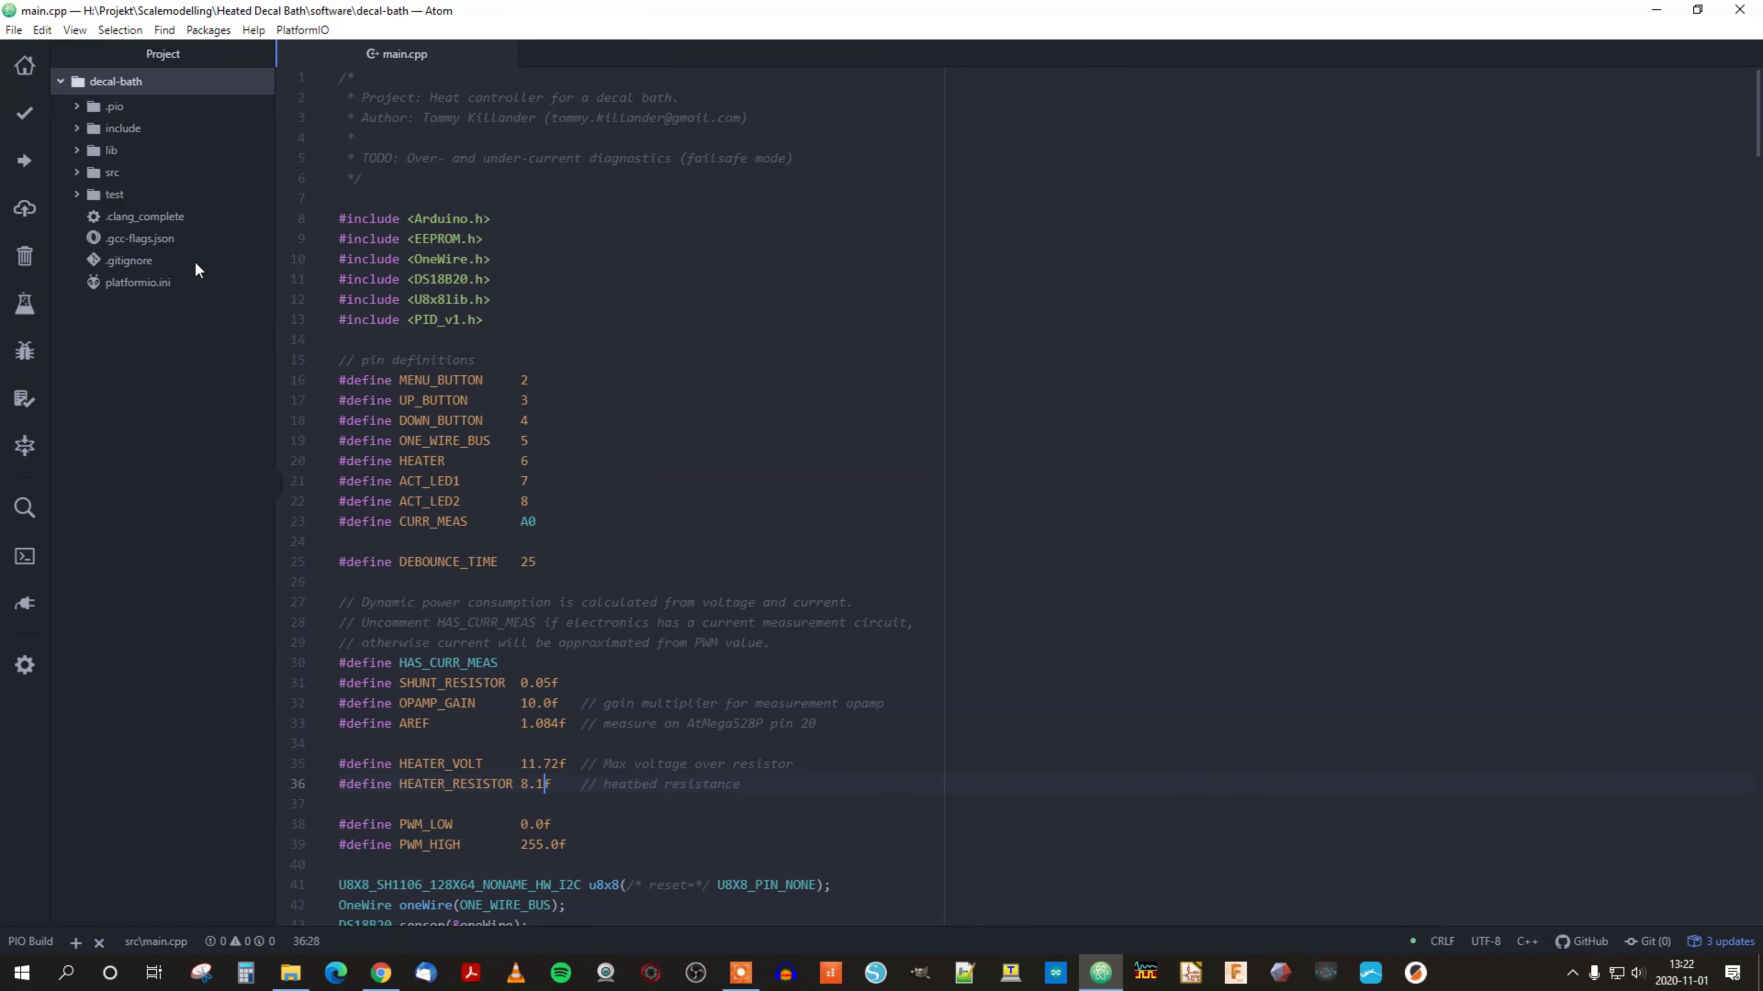
Step: Build the decal-bath firmware project with PlatformIO
left_click(23, 117)
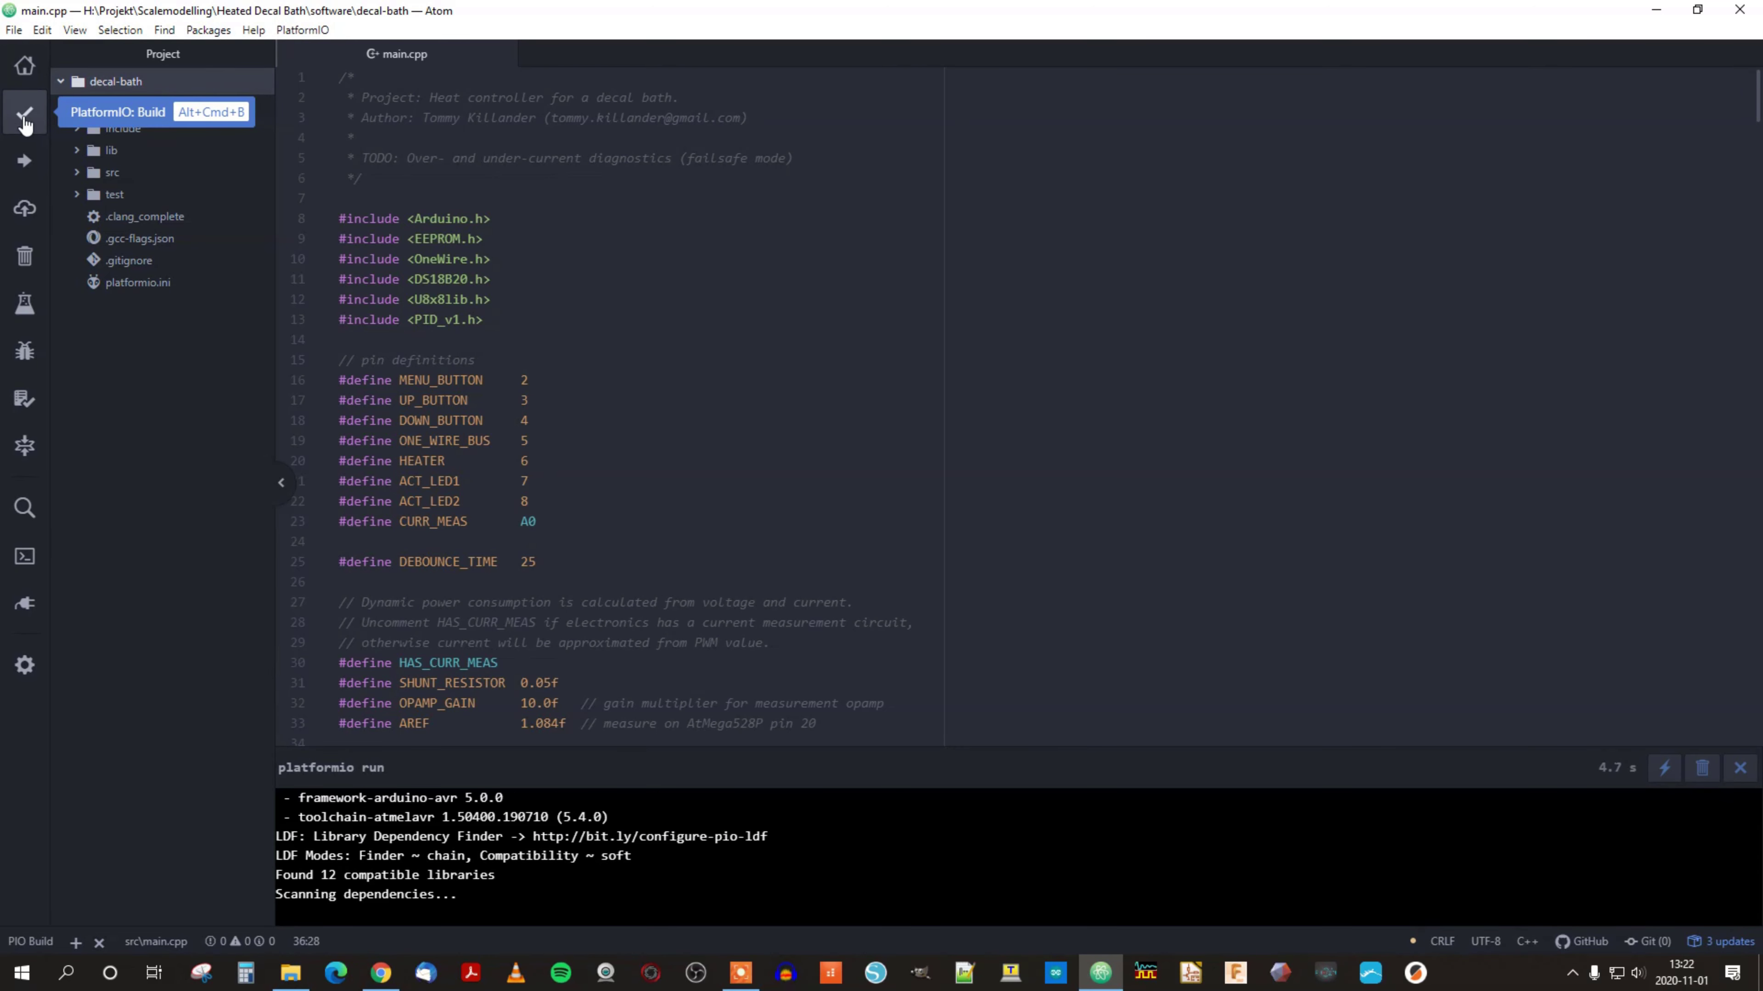